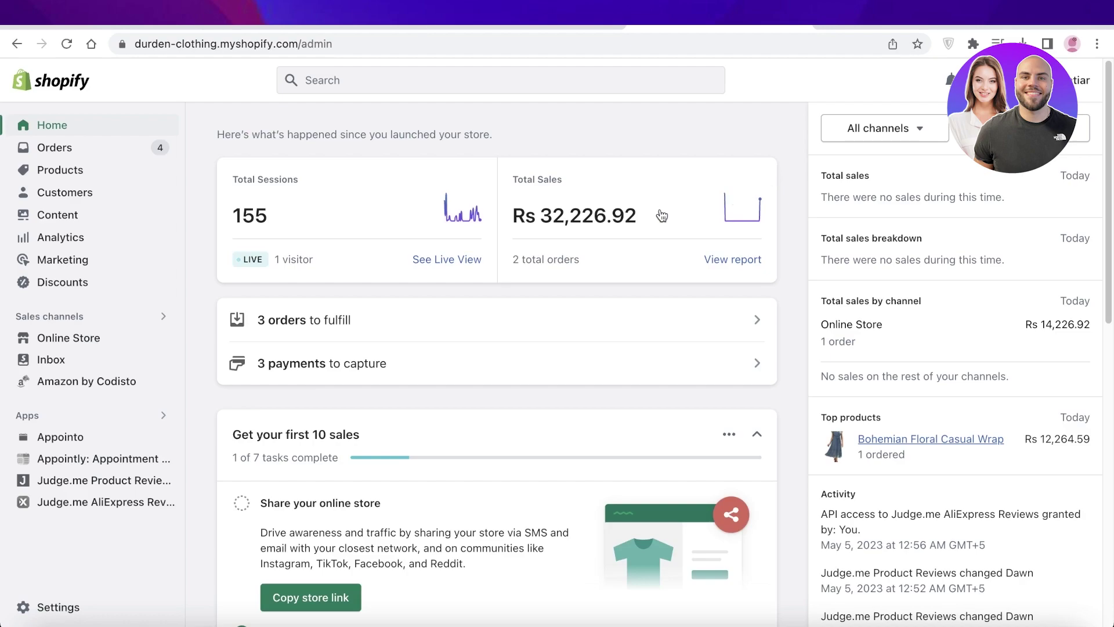
Step: View the store's orders list and return to the home dashboard
click(84, 157)
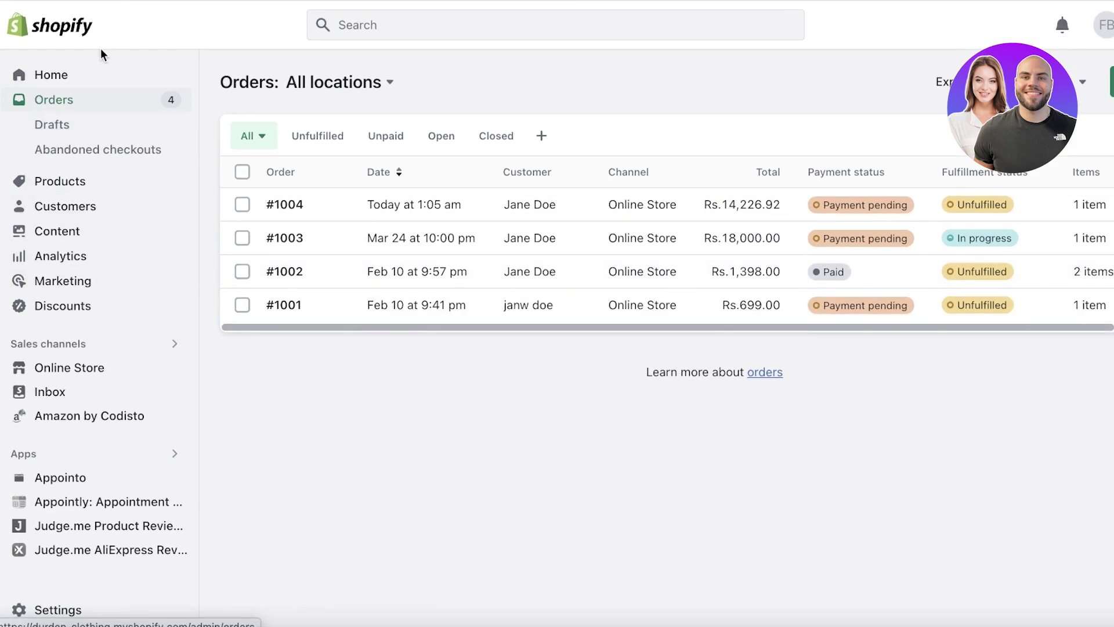
click(82, 75)
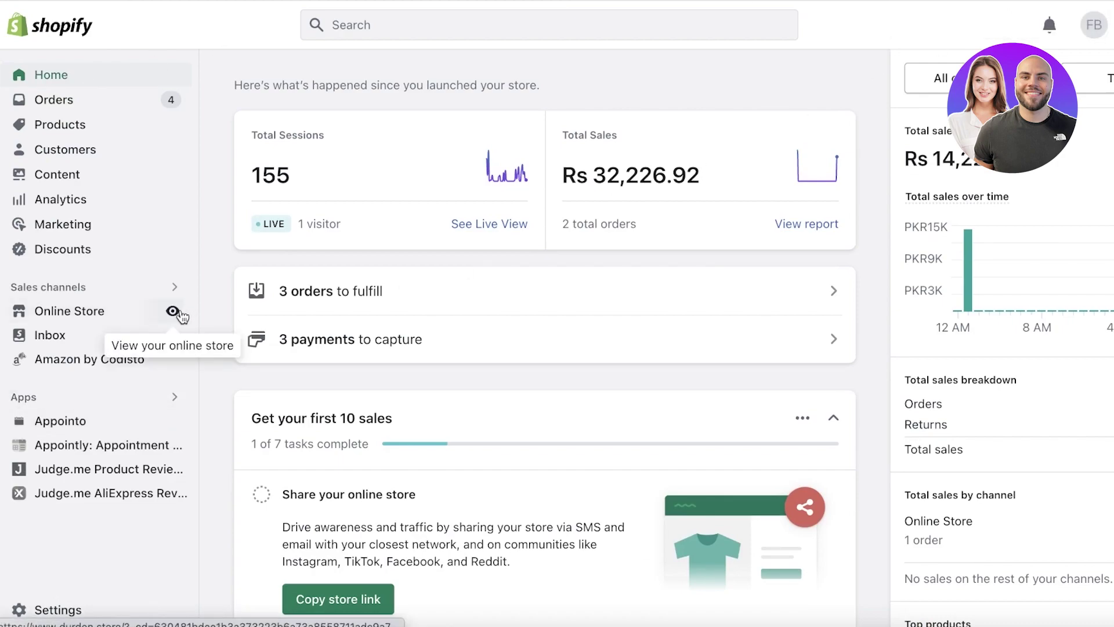
Step: Preview the live online store and look over the Bohemian Floral Casual Wrap product page
click(176, 313)
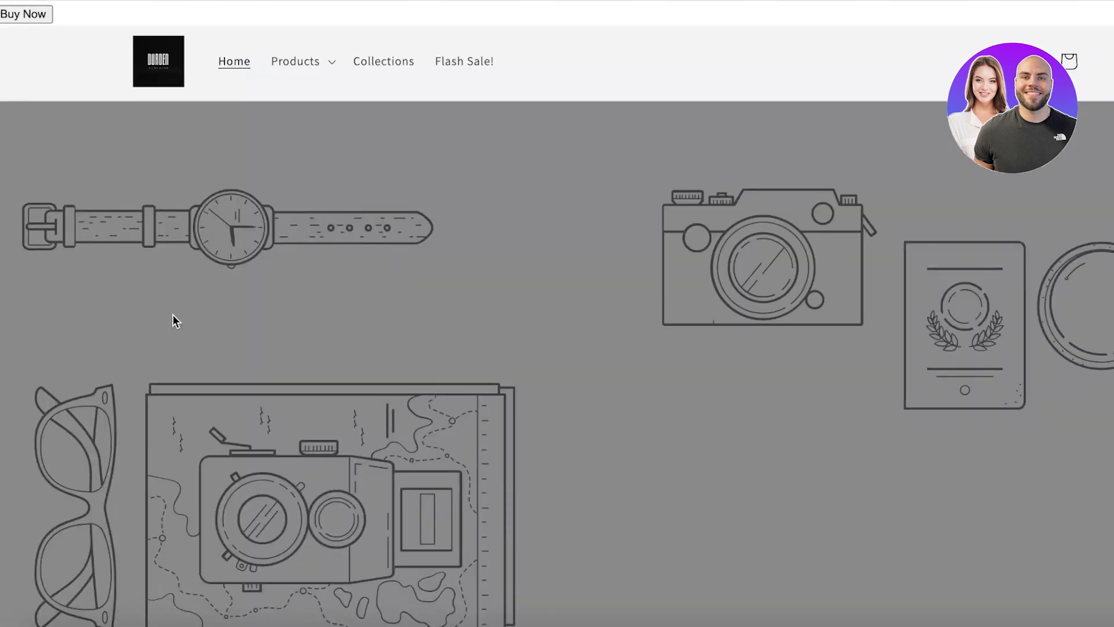
scroll(131, 307, down, 12)
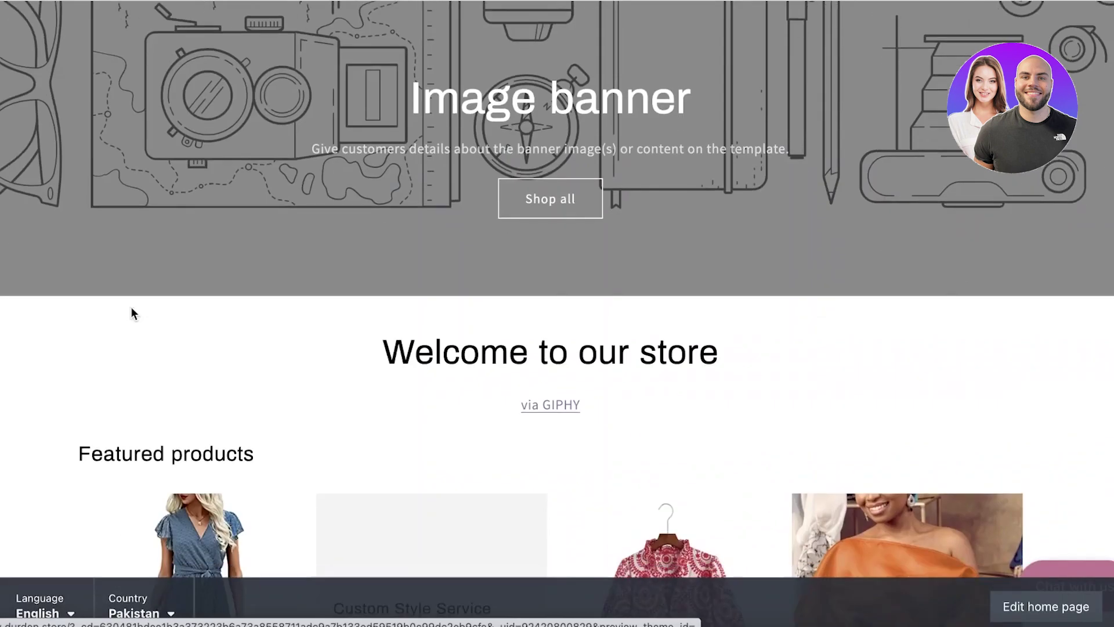
click(155, 225)
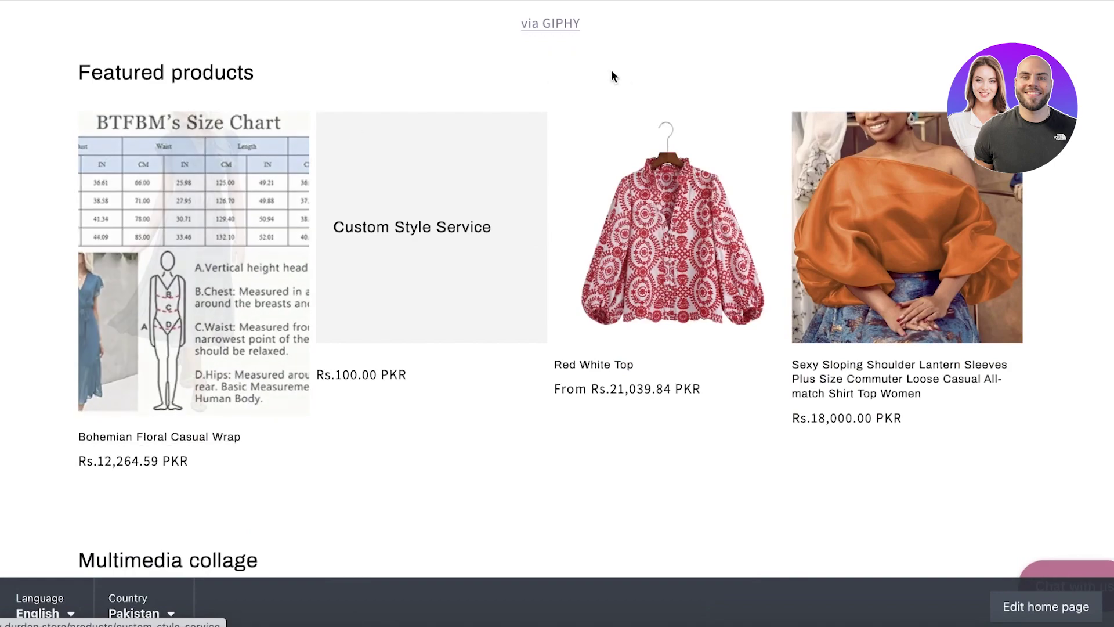
scroll(783, 150, down, 4)
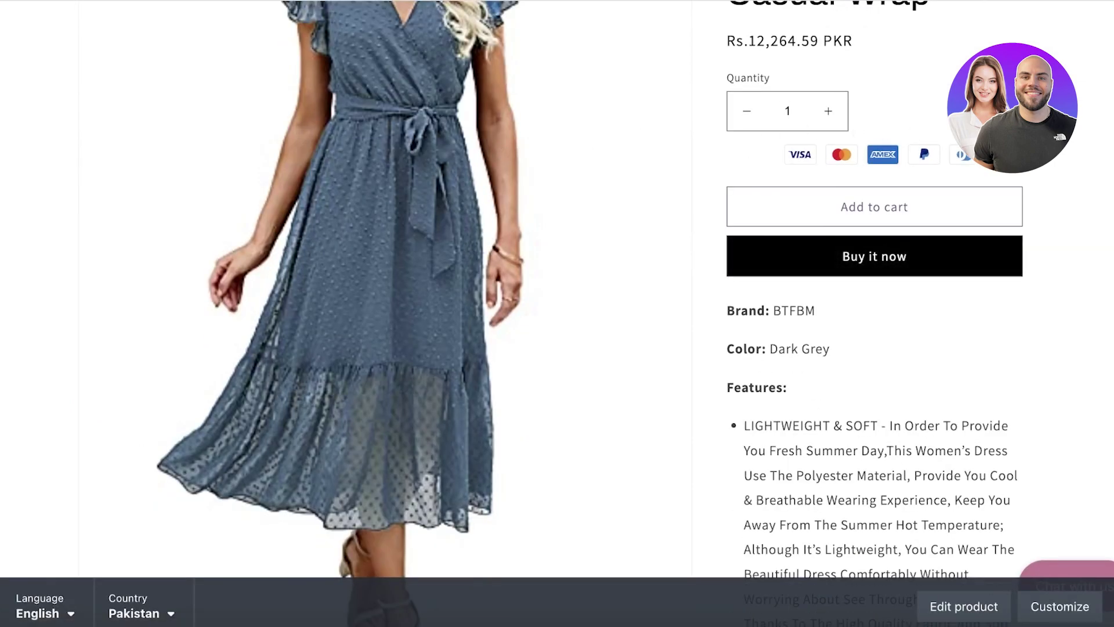
key(ctrl+w)
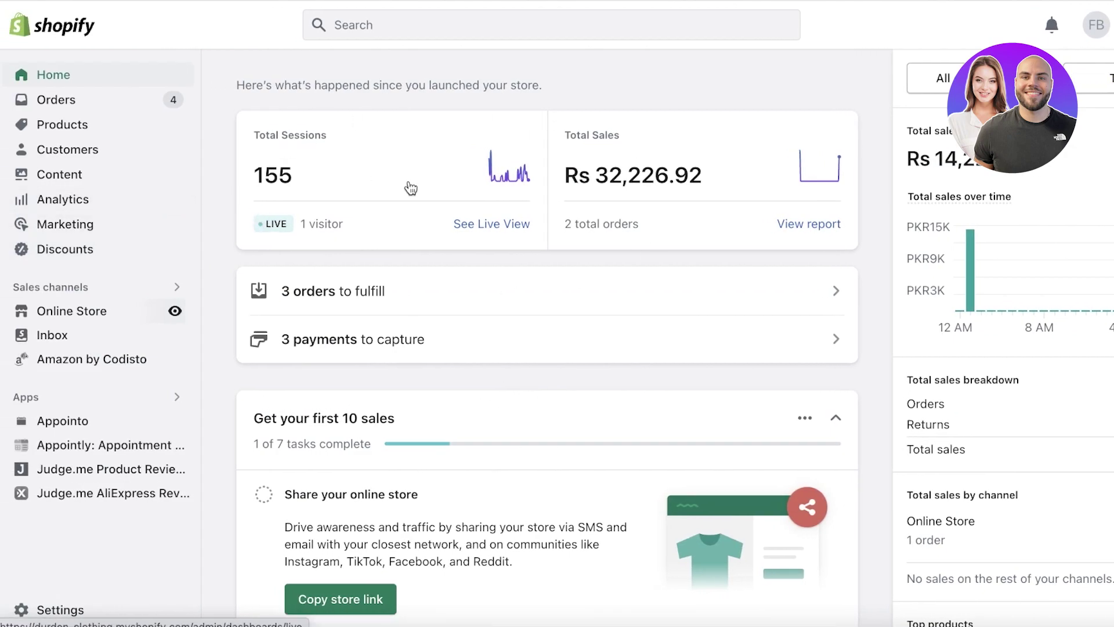
scroll(447, 200, down, 1)
scroll(499, 191, up, 1)
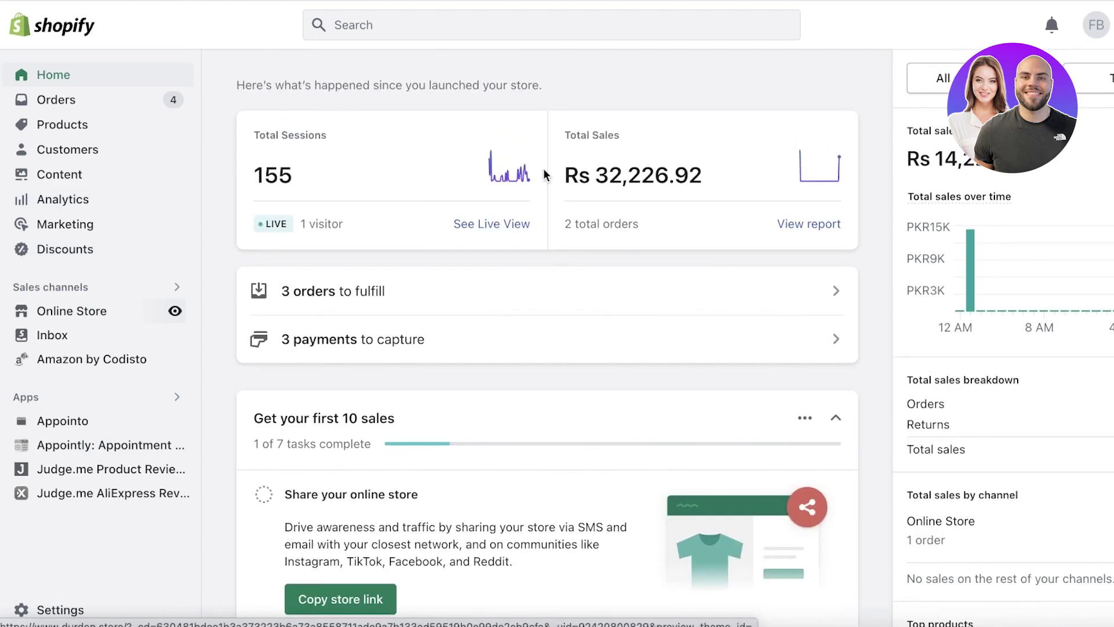
scroll(224, 418, down, 1)
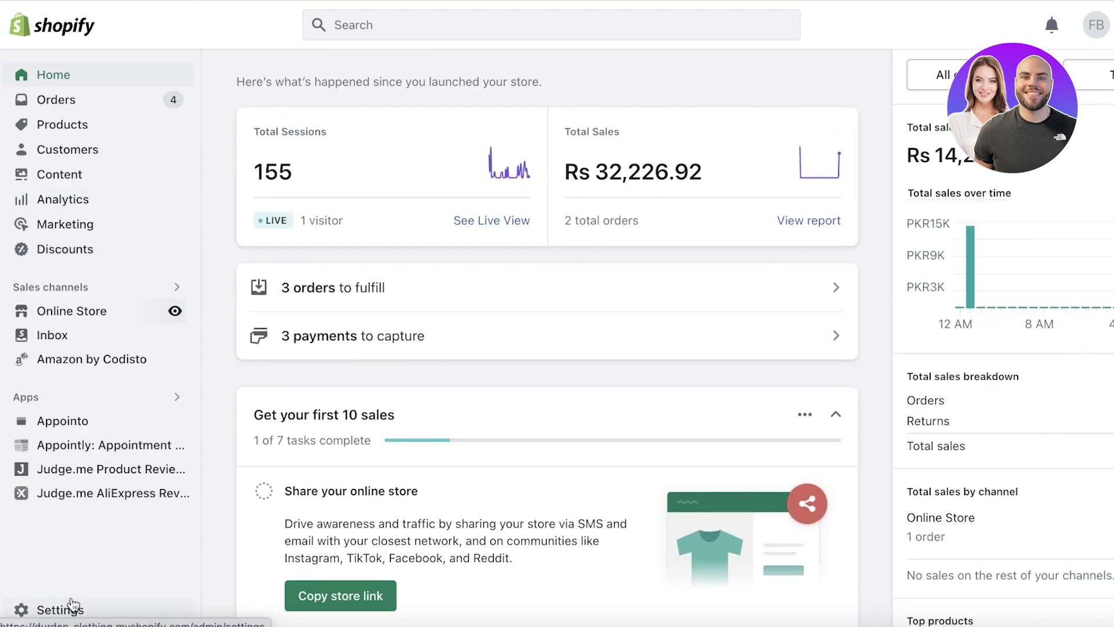
Step: Open the store's checkout settings and review the customer information, marketing and abandoned checkout email options
click(73, 606)
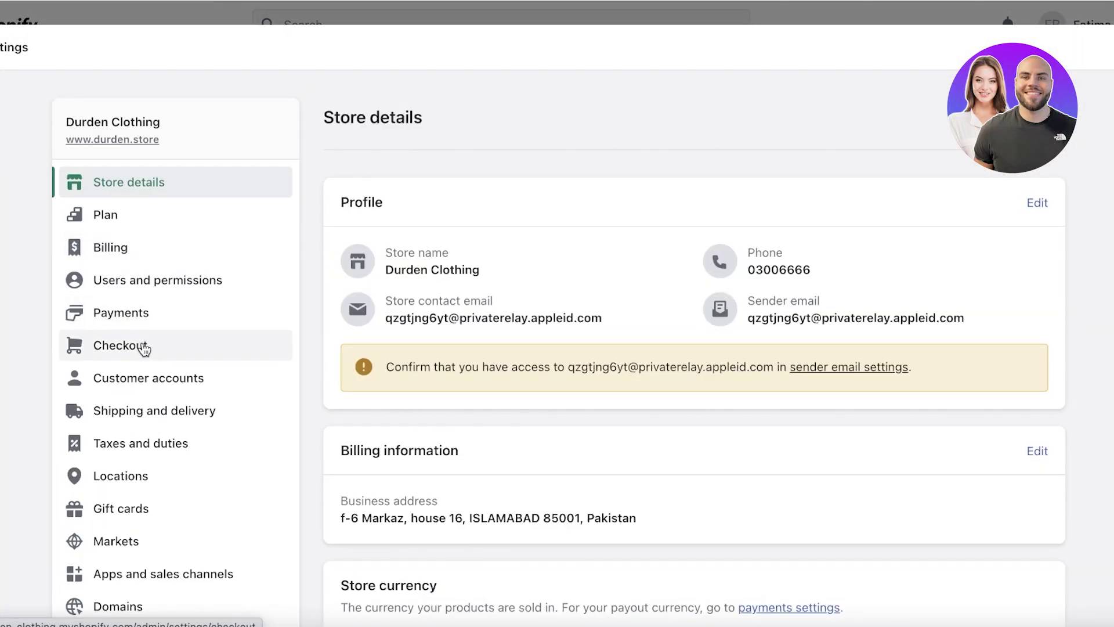
click(144, 347)
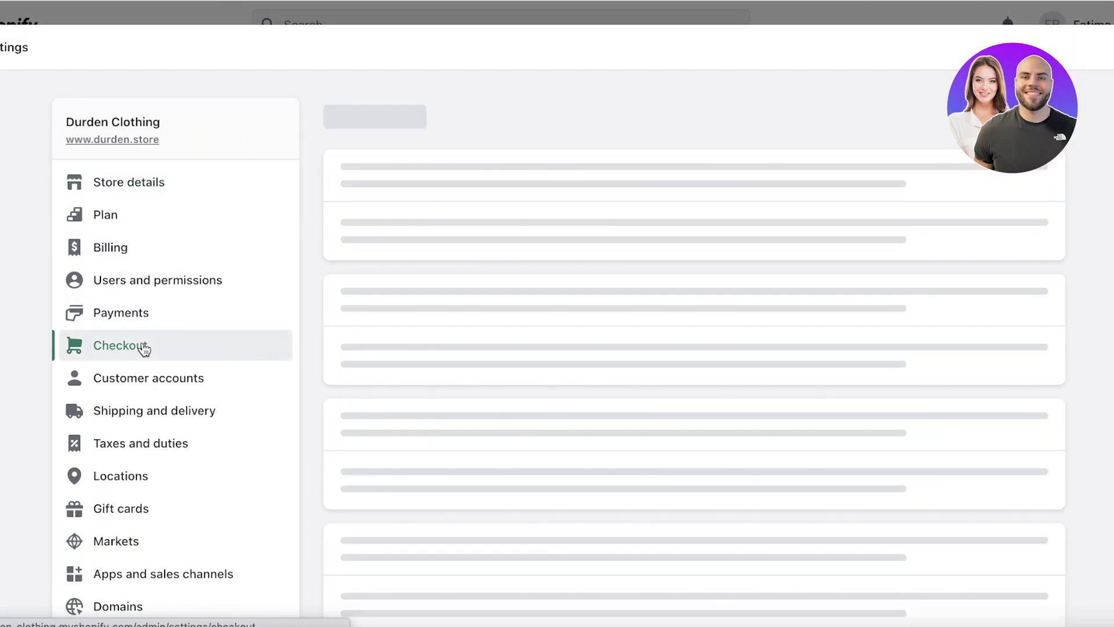
scroll(485, 124, down, 20)
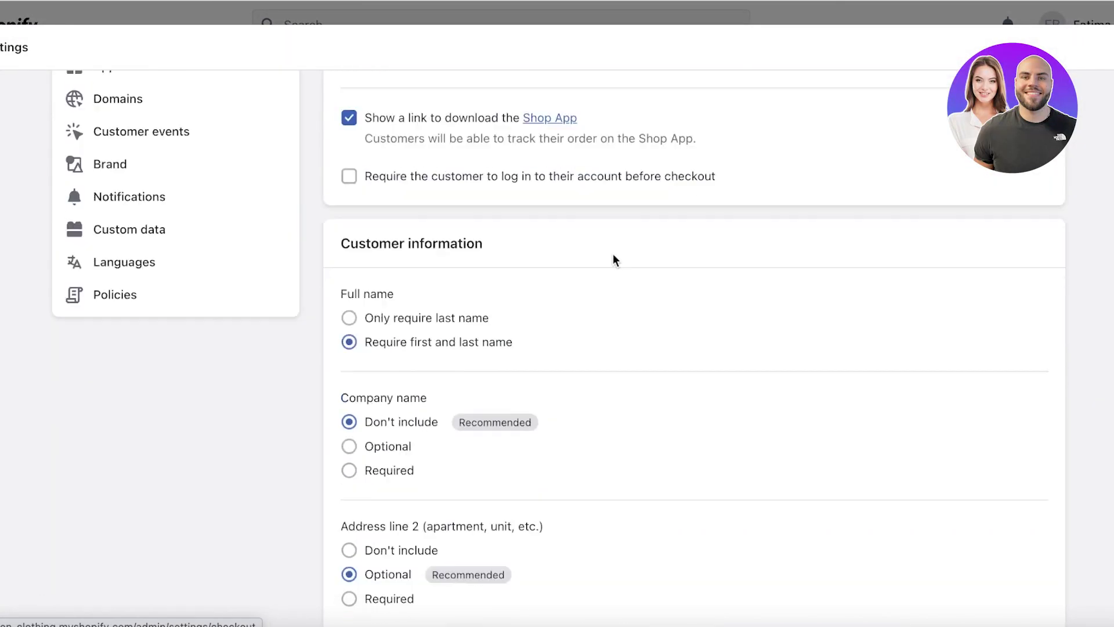
scroll(406, 227, down, 10)
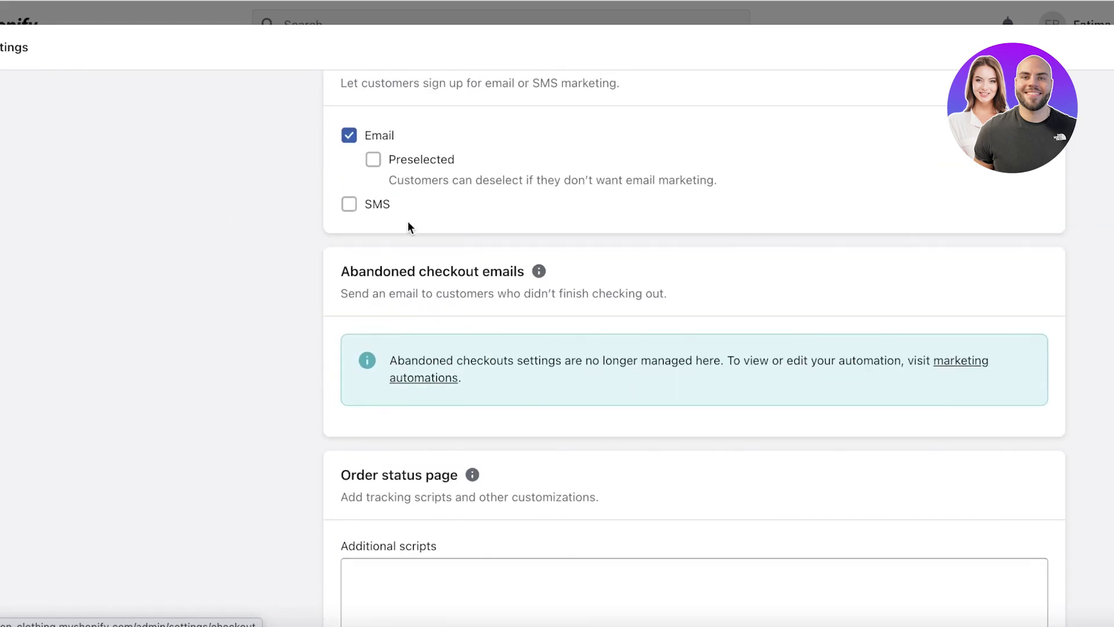
scroll(406, 221, up, 11)
scroll(320, 258, up, 20)
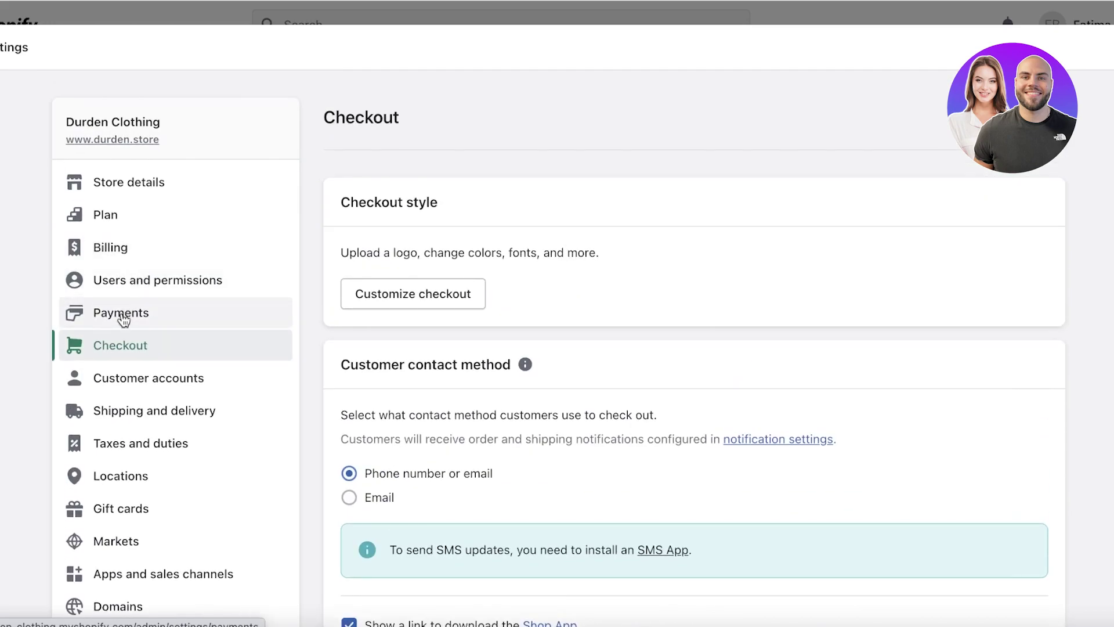
Step: Open the store's payment settings and begin adding an additional payment method
click(123, 318)
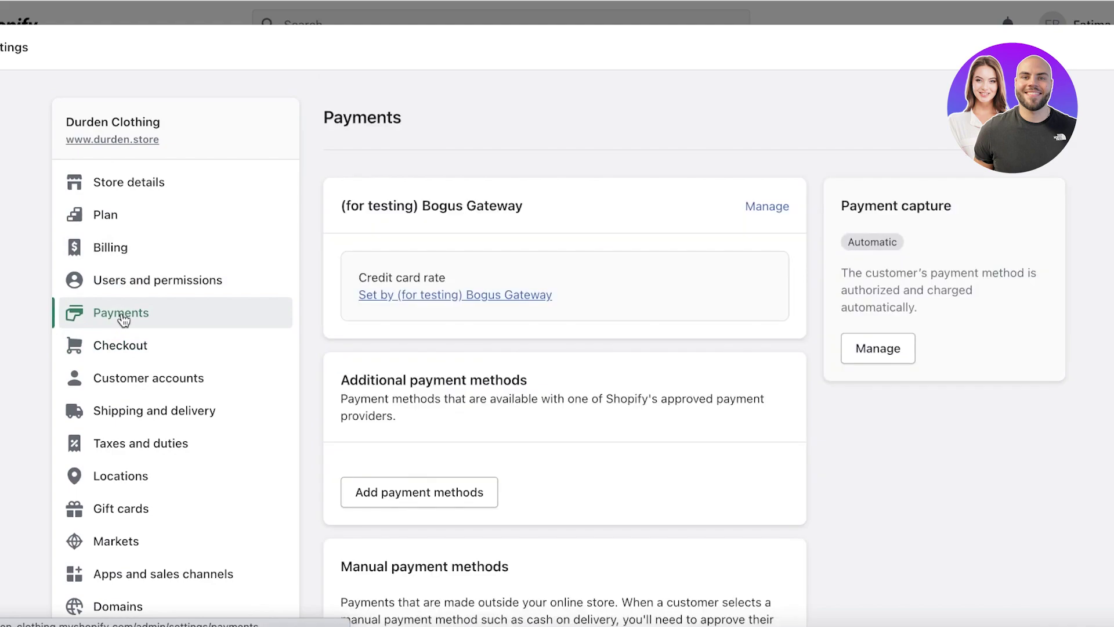
scroll(550, 218, down, 6)
scroll(402, 209, up, 1)
click(419, 155)
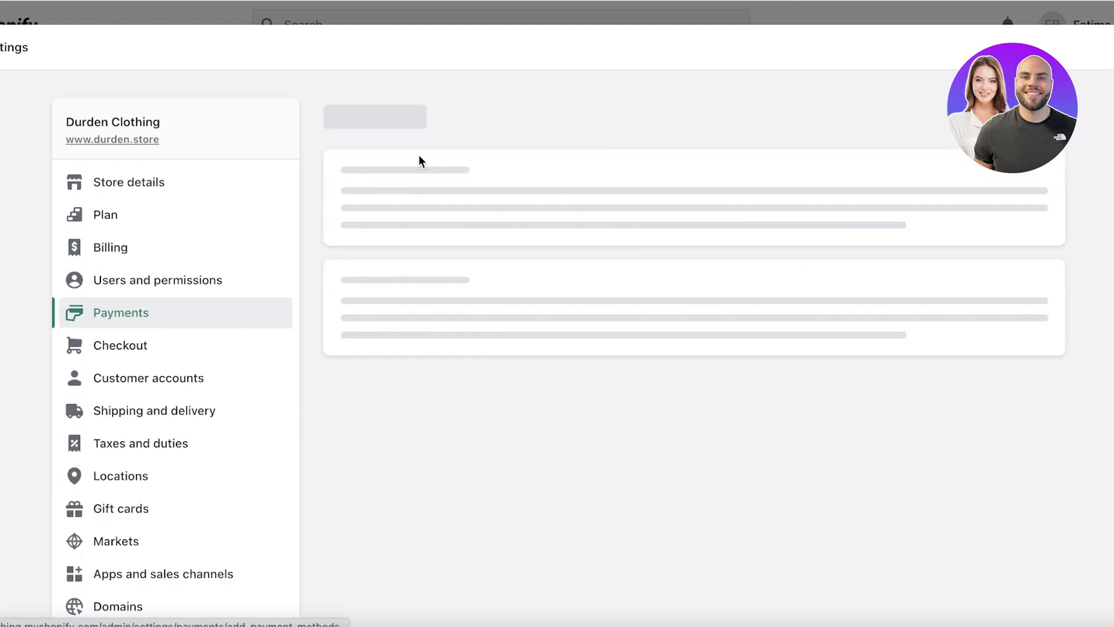
Step: Find payment providers that offer both Klarna and Kakao Pay
click(689, 254)
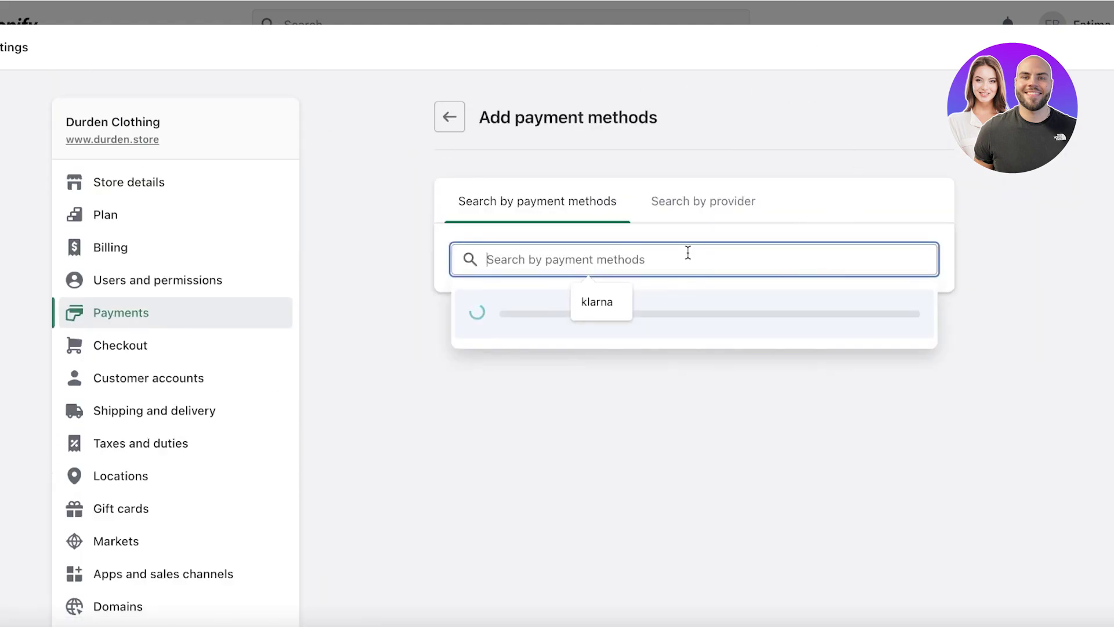
click(615, 289)
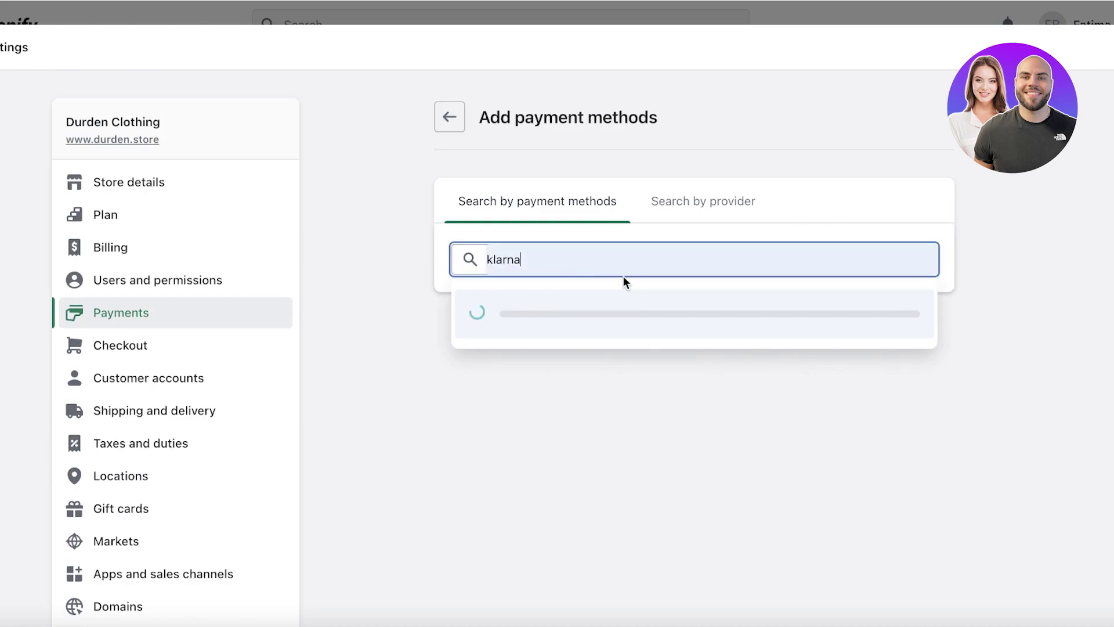
click(560, 318)
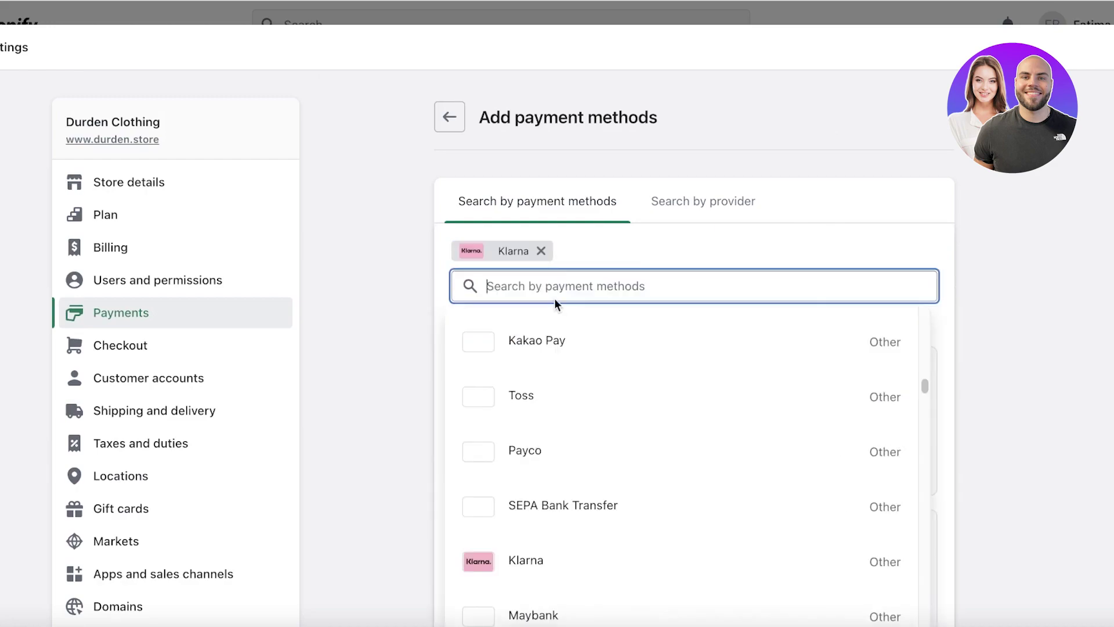
scroll(580, 279, down, 1)
click(532, 338)
click(877, 169)
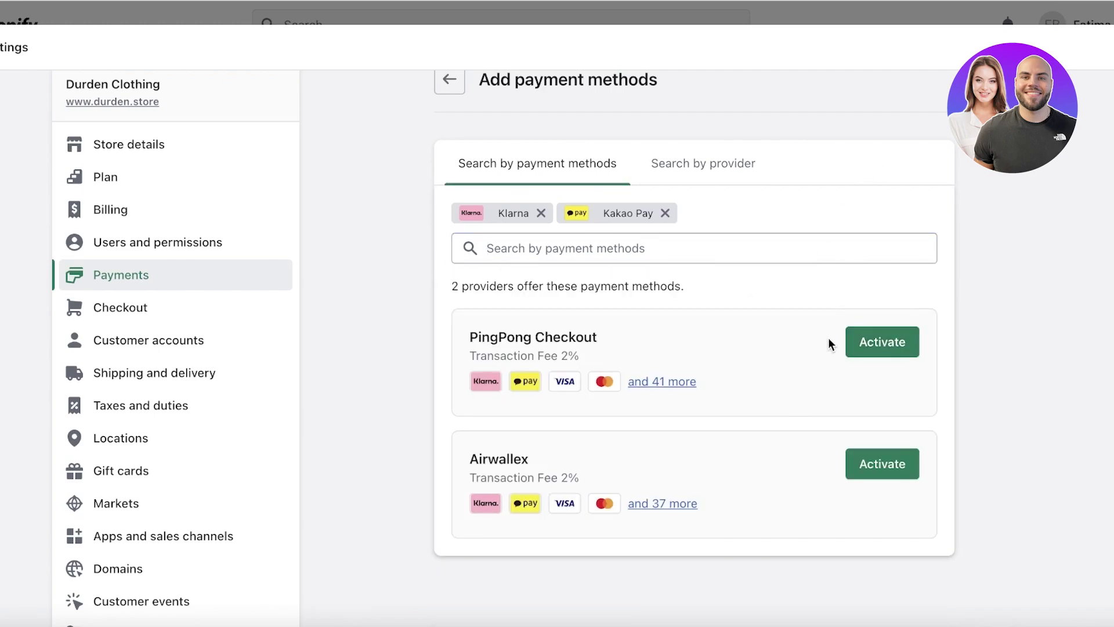
scroll(790, 376, down, 3)
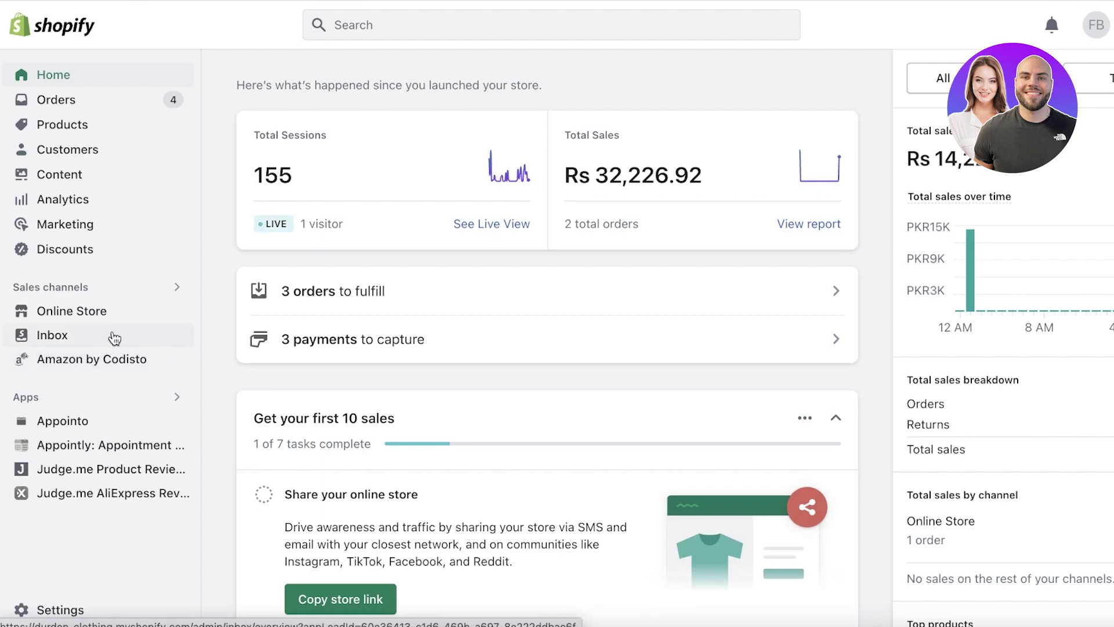
Step: View the products list, and open the March 24 order with fulfillment in progress from the orders list
click(78, 125)
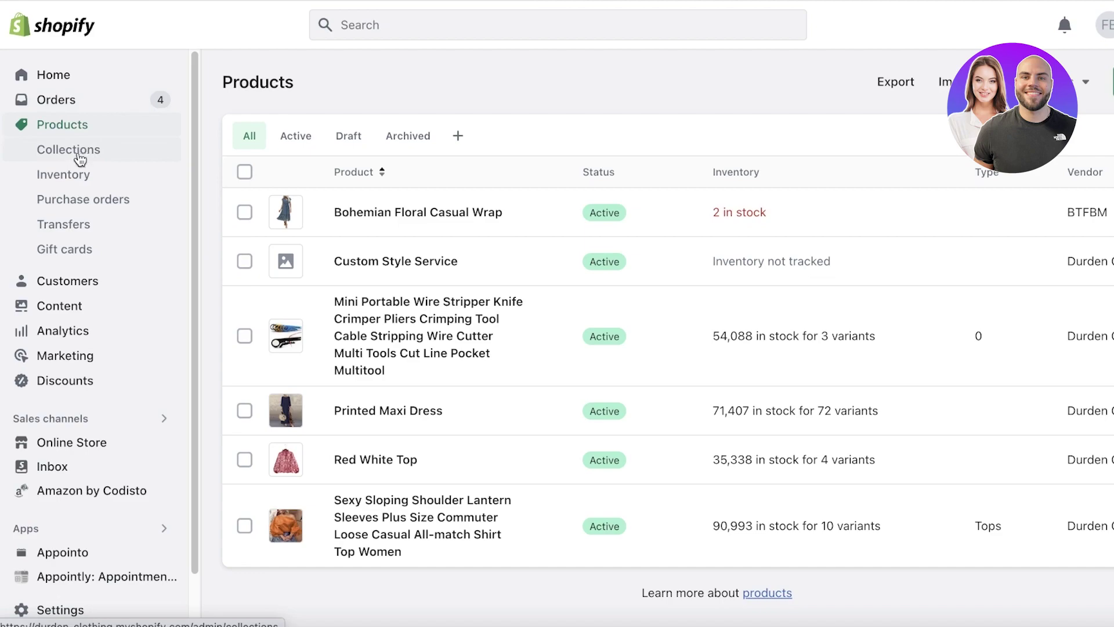
click(75, 108)
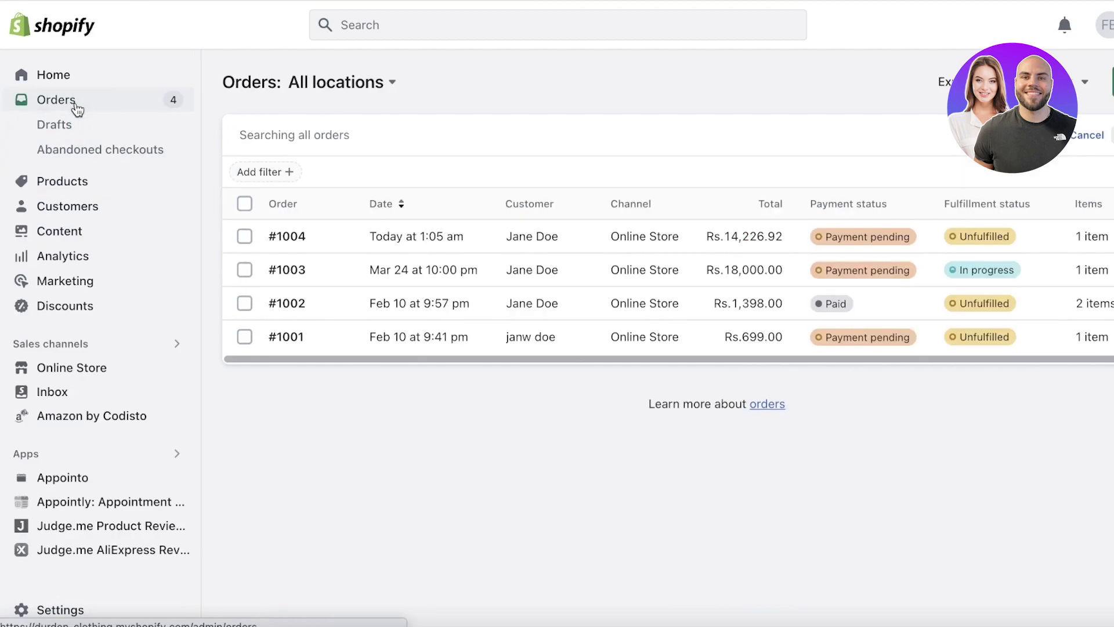
click(977, 249)
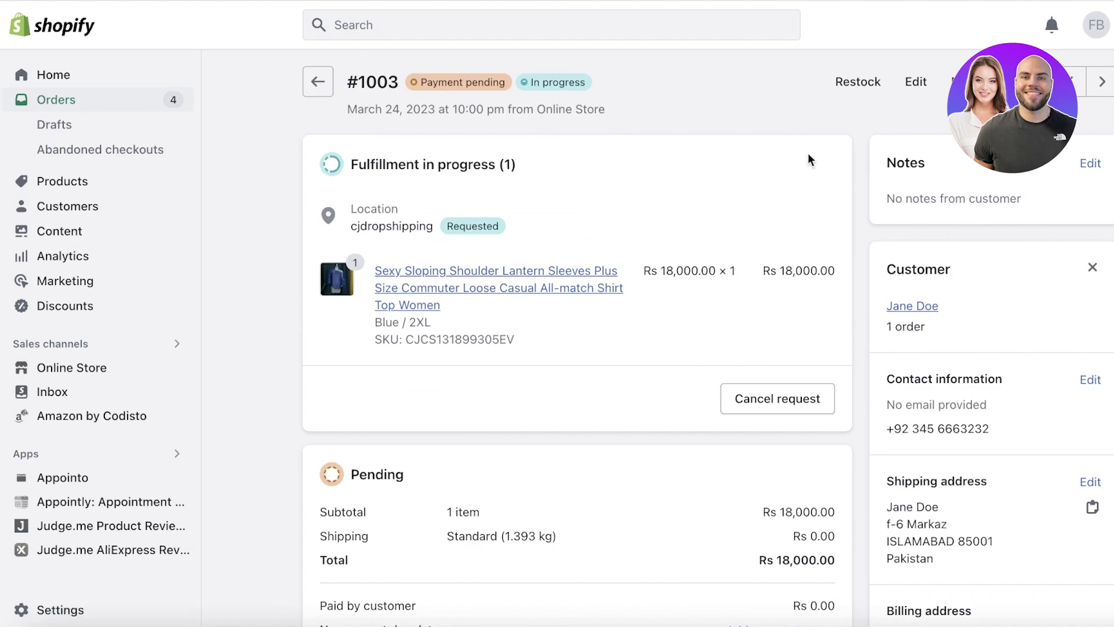
Step: Review the order's fulfillment details and the options for collecting its pending payment
scroll(676, 224, down, 1)
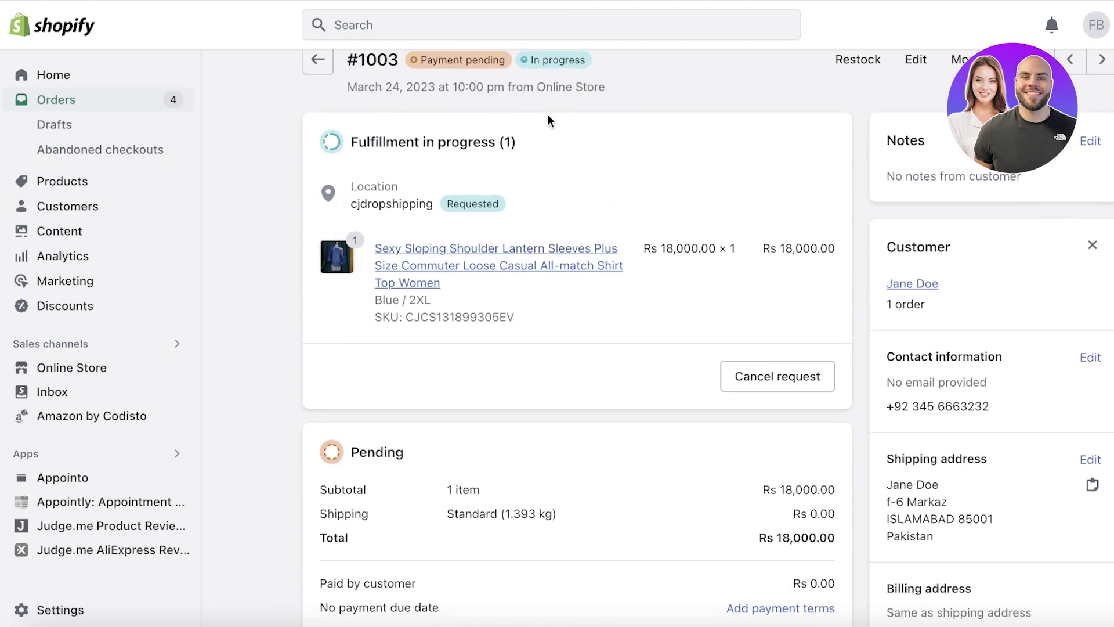
triple_click(567, 150)
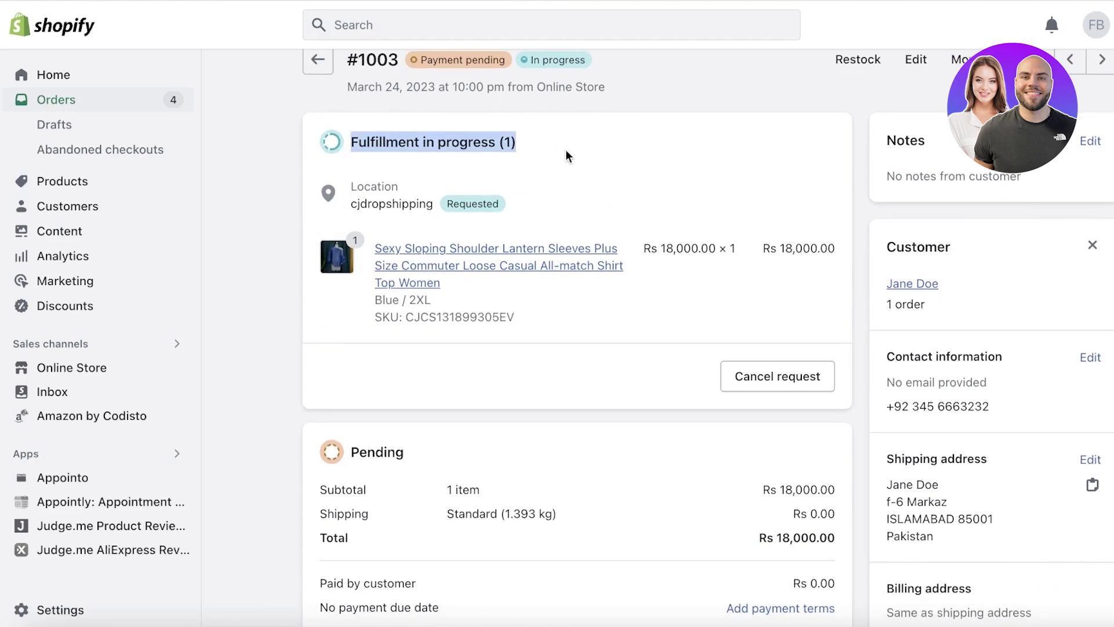
click(530, 149)
scroll(531, 148, down, 6)
scroll(502, 116, up, 6)
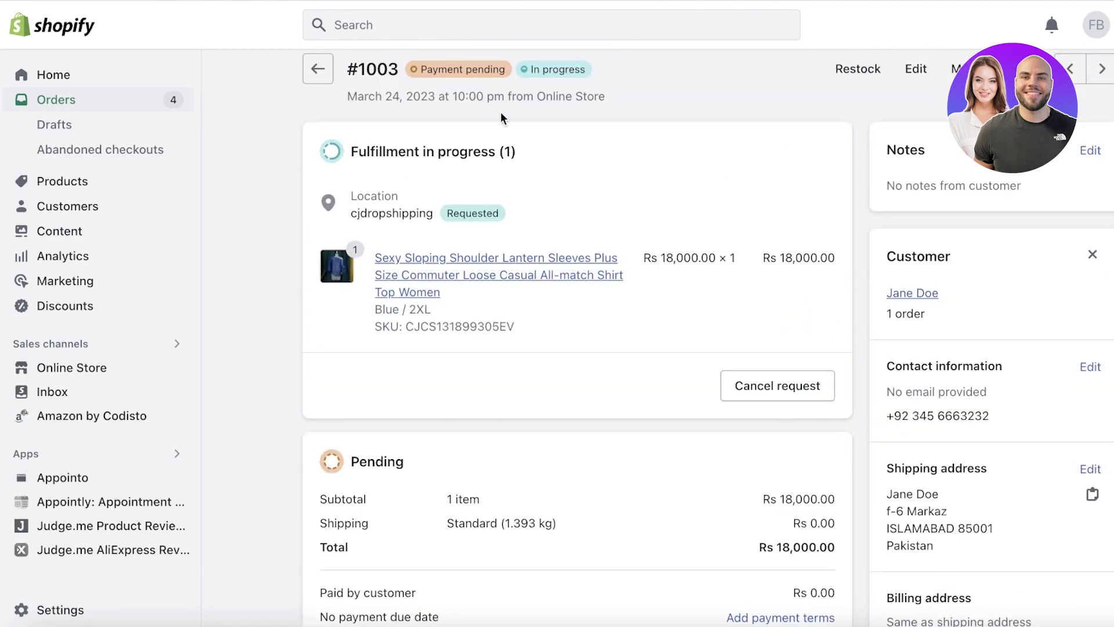
scroll(555, 166, down, 4)
click(733, 436)
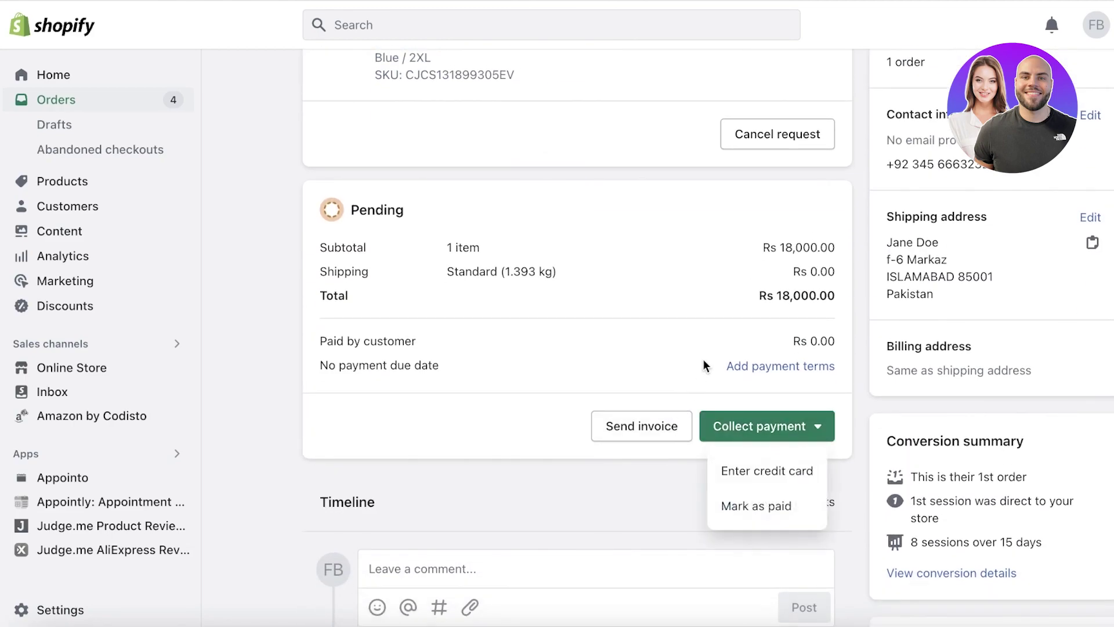
click(723, 437)
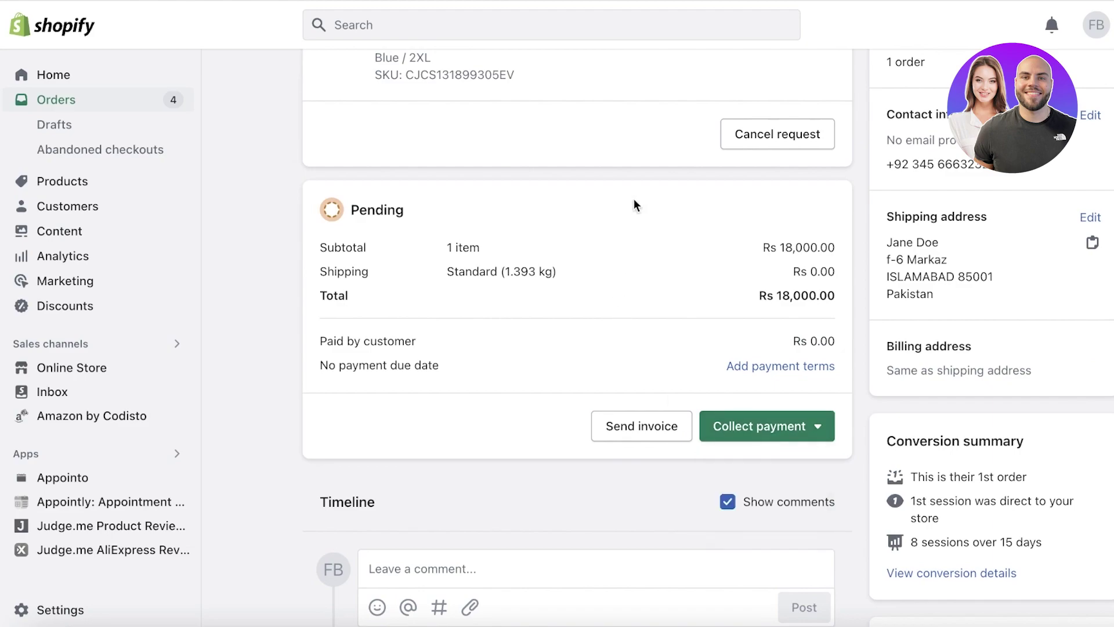
Step: Mark the order's pending cash-on-delivery payment as paid
scroll(634, 198, down, 1)
scroll(931, 193, down, 3)
scroll(761, 141, up, 2)
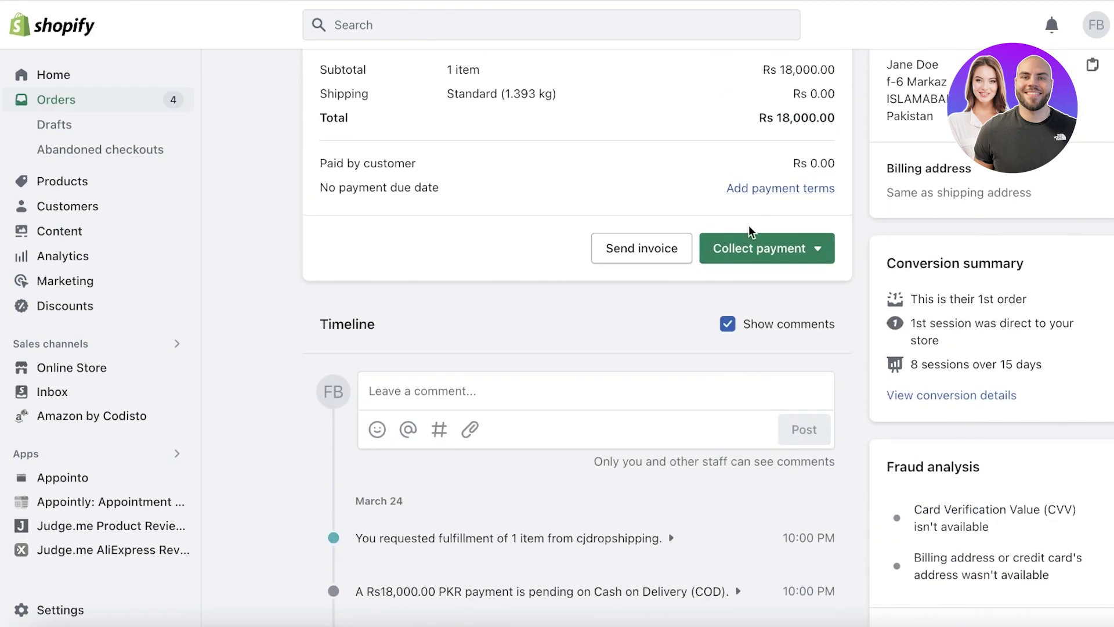
click(752, 255)
click(741, 326)
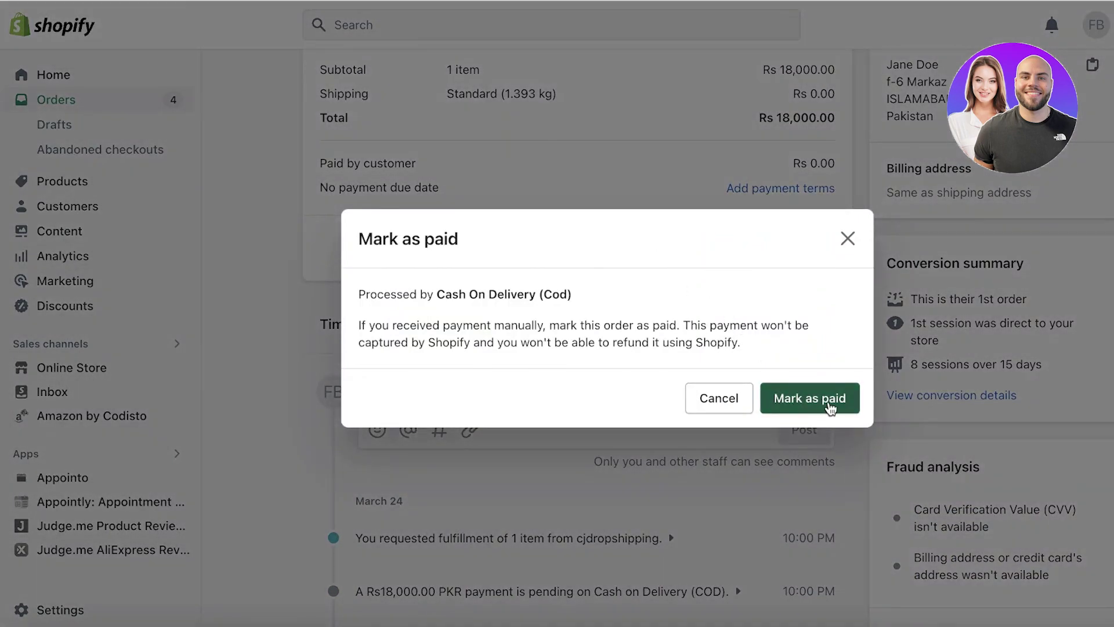
click(827, 401)
scroll(730, 133, up, 8)
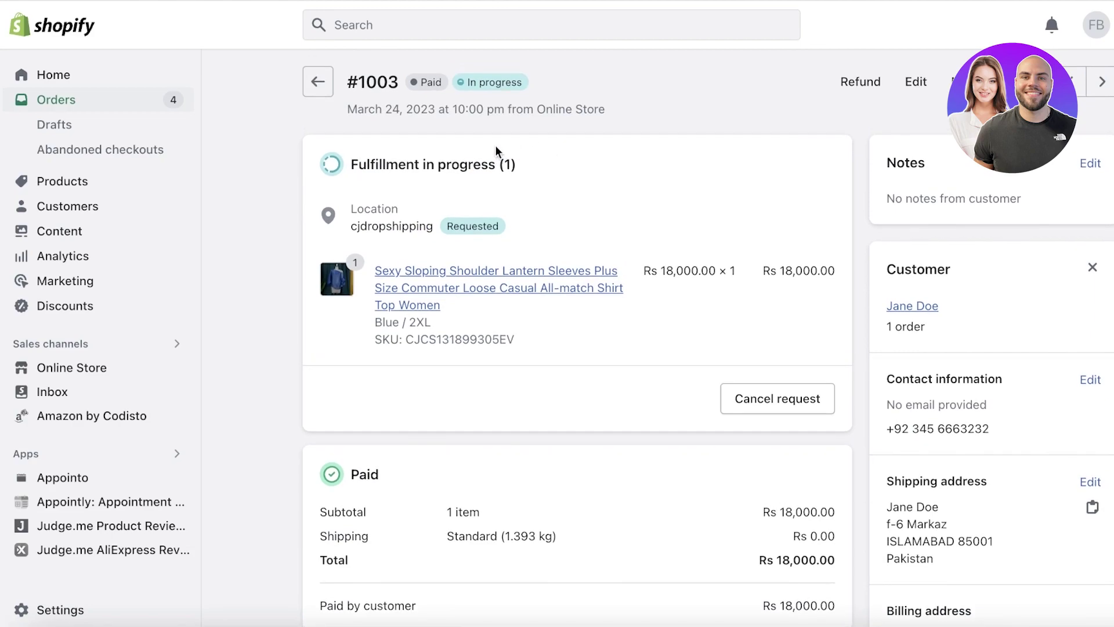
Step: Go to the unfulfilled February 10 order and open its item fulfillment form at the tracking number entry
scroll(505, 161, down, 1)
click(1102, 70)
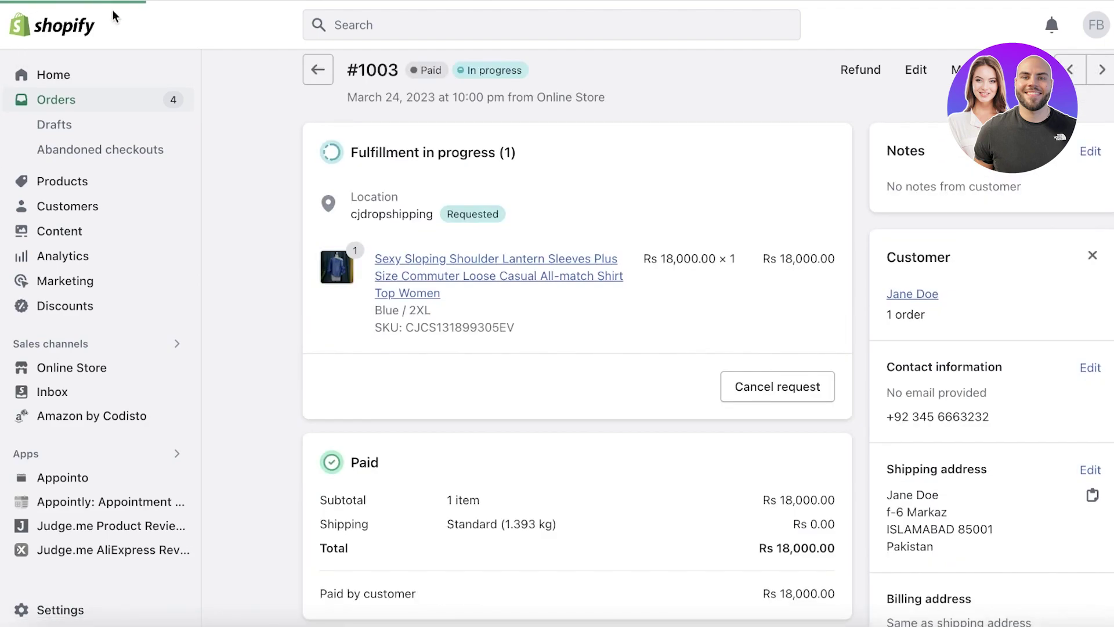
click(1101, 65)
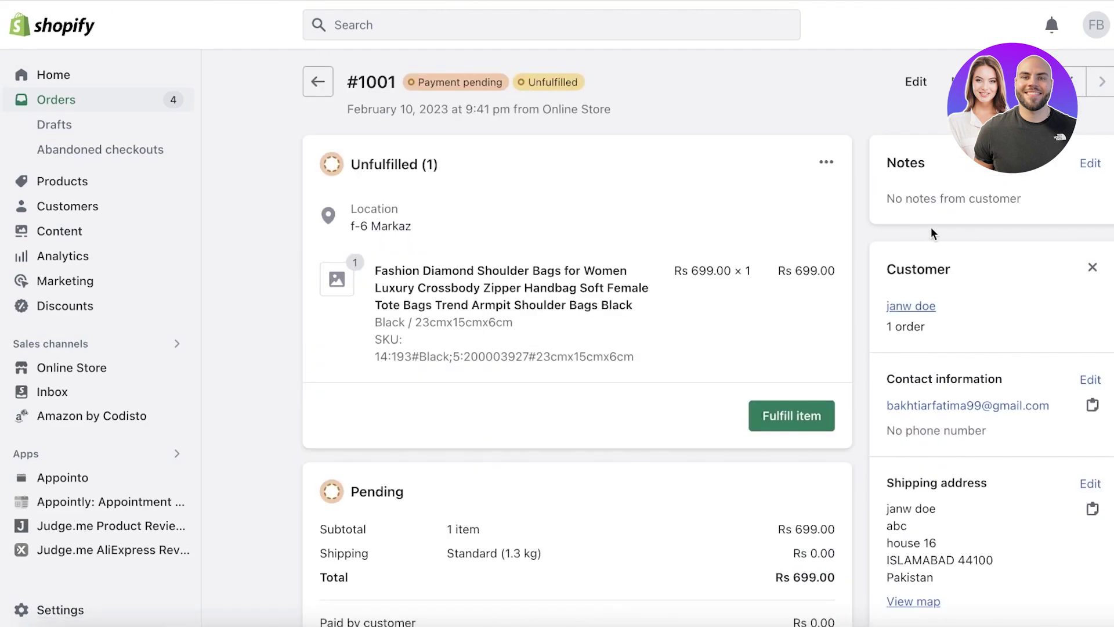
click(795, 415)
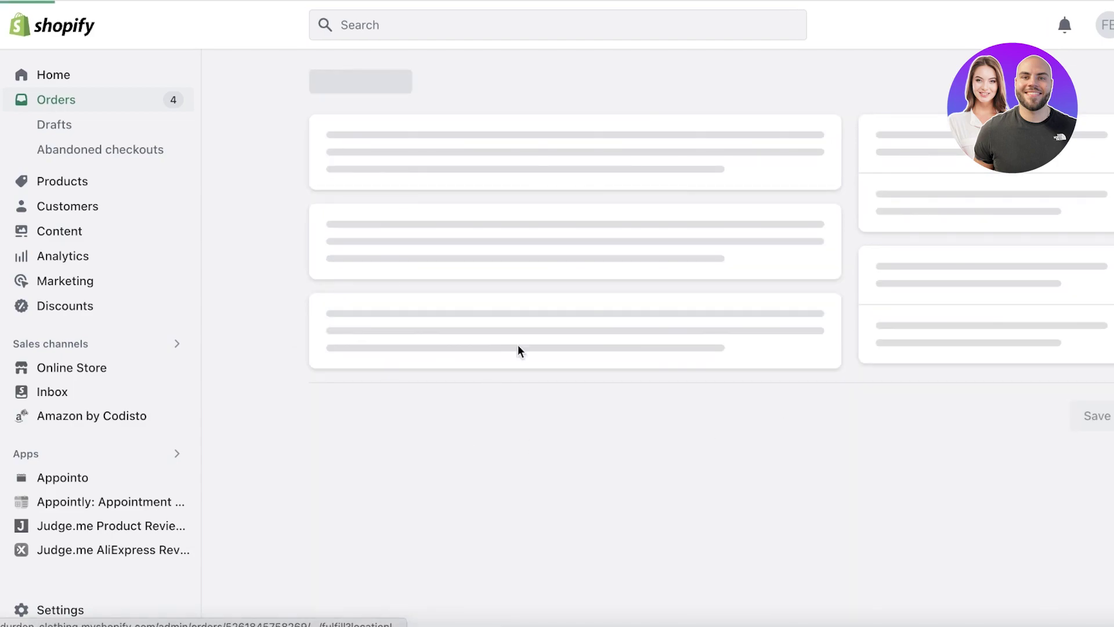
scroll(480, 400, down, 1)
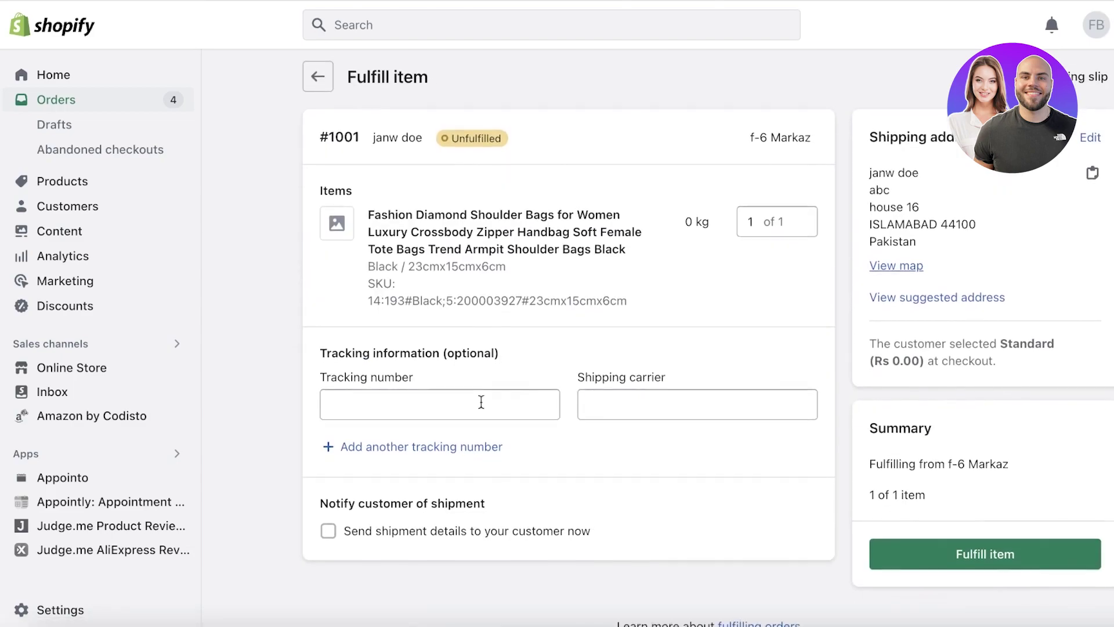
click(414, 405)
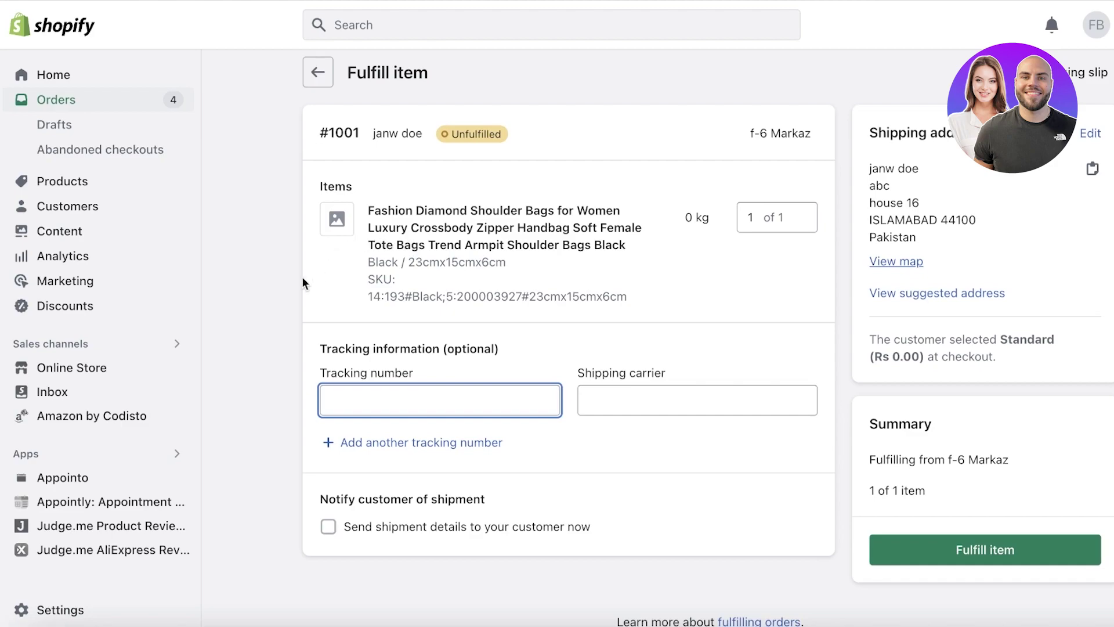
Step: Leave the fulfillment form without saving and review the store's shipping and delivery settings
click(17, 610)
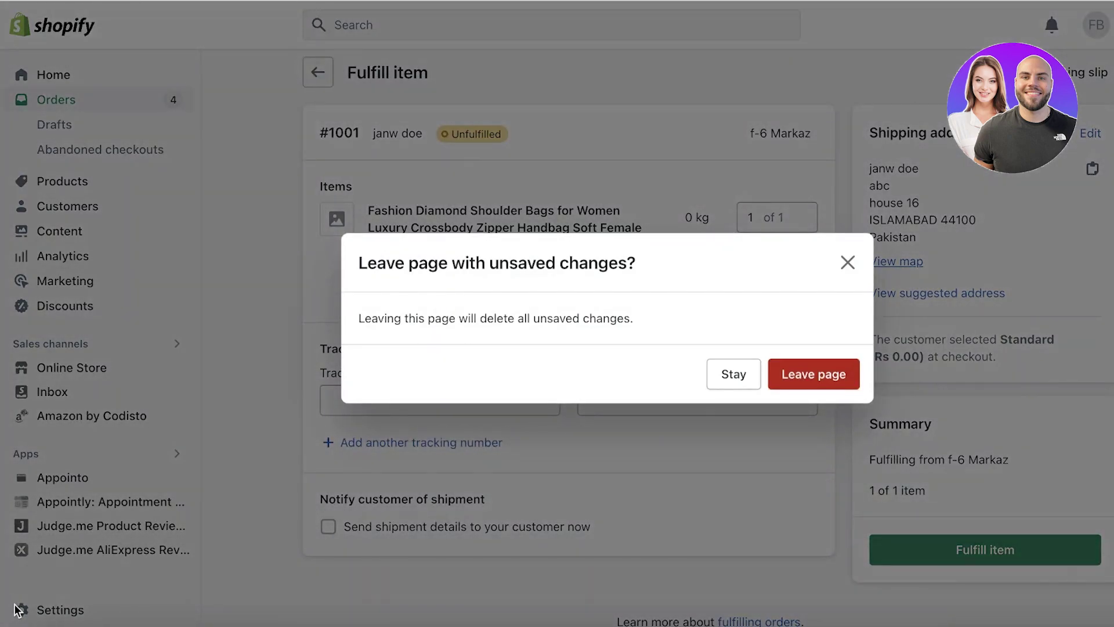
click(784, 377)
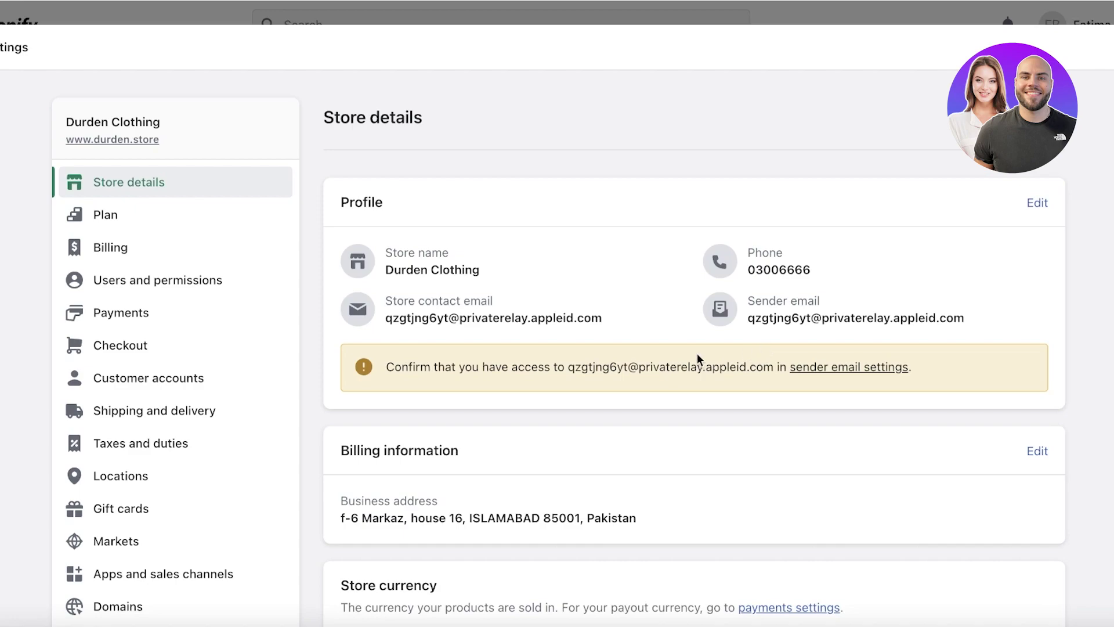
click(141, 420)
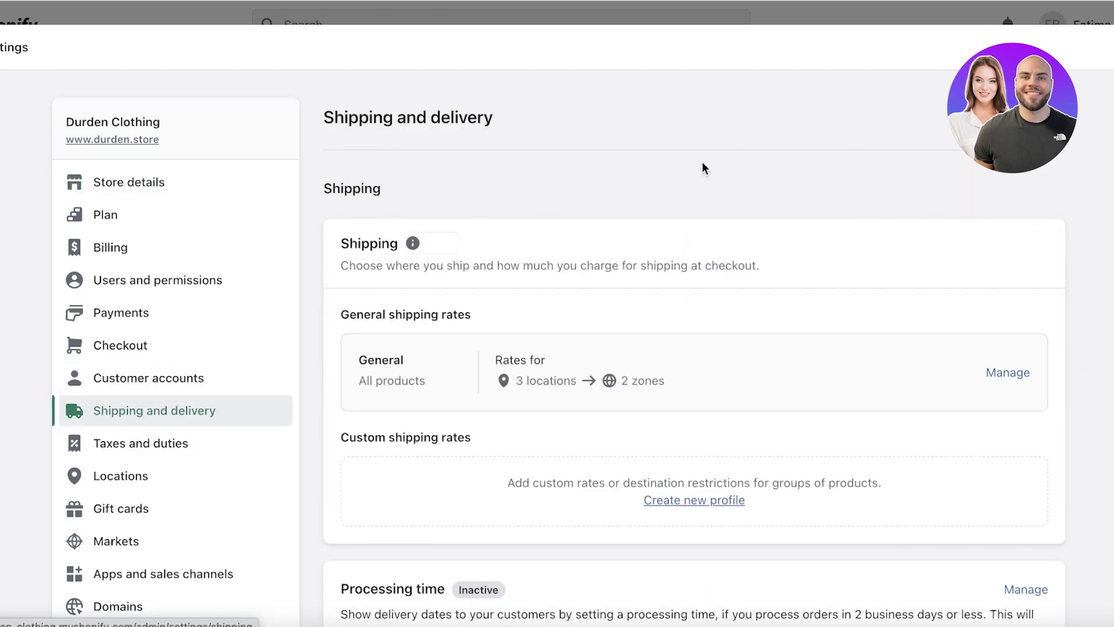
scroll(755, 164, down, 7)
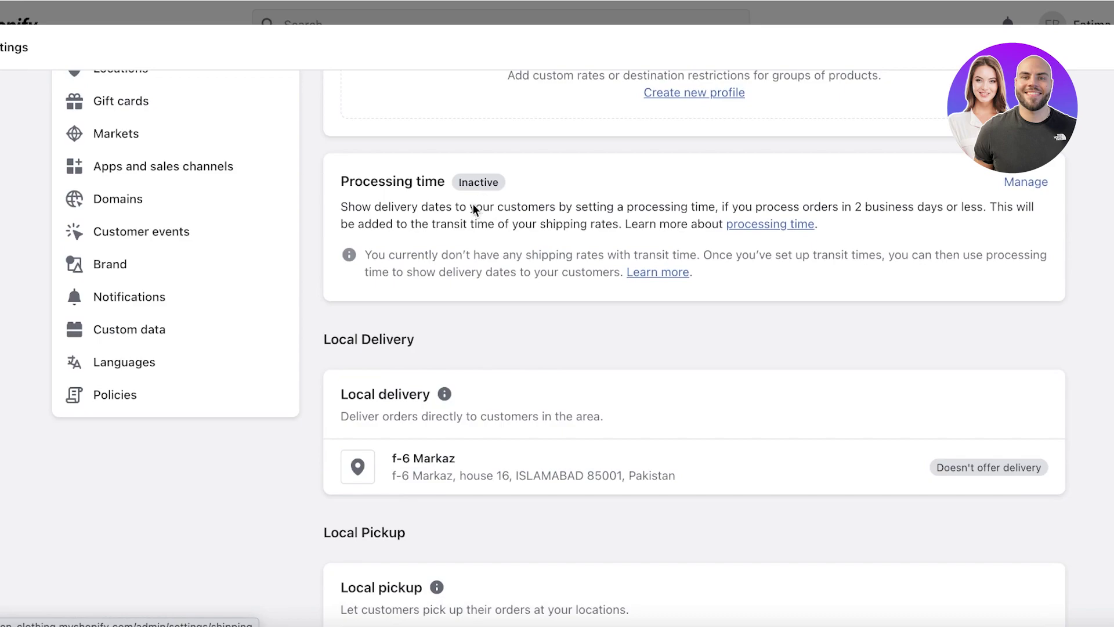
scroll(473, 206, down, 6)
scroll(476, 218, up, 13)
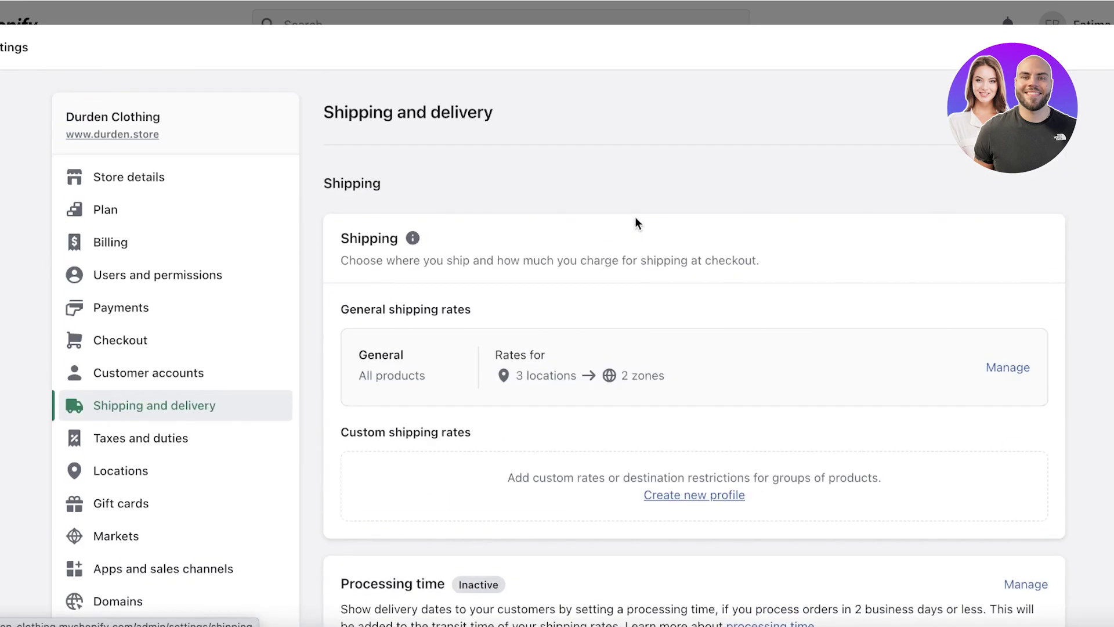
scroll(635, 219, down, 10)
scroll(635, 219, up, 6)
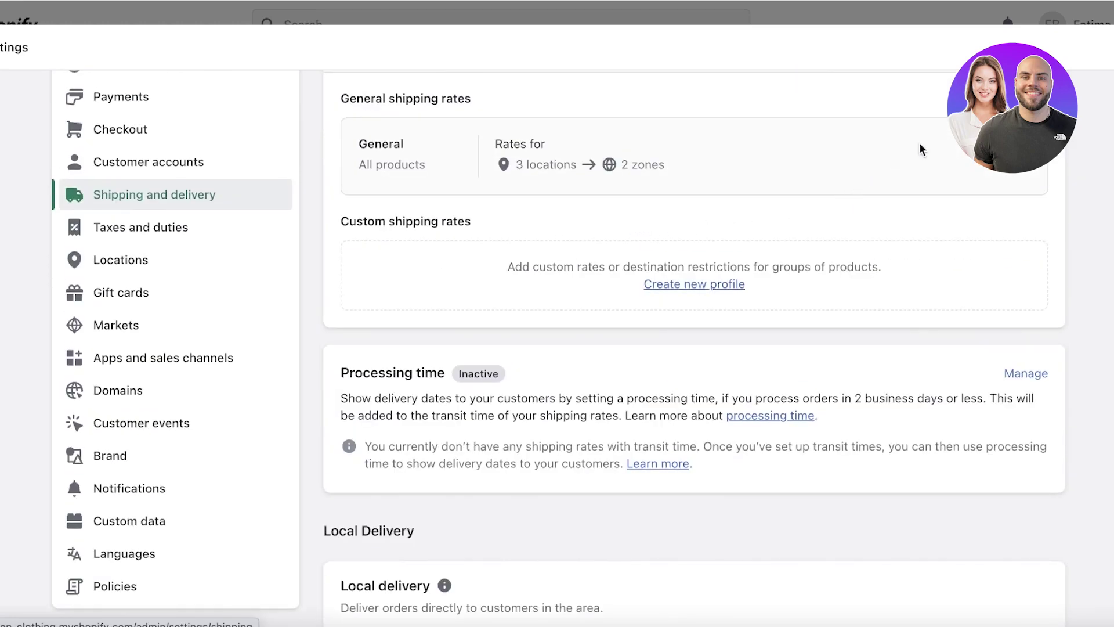
scroll(994, 203, up, 1)
Step: Open the general shipping rates profile and view the options for adding a rate to the Domestic zone
click(994, 200)
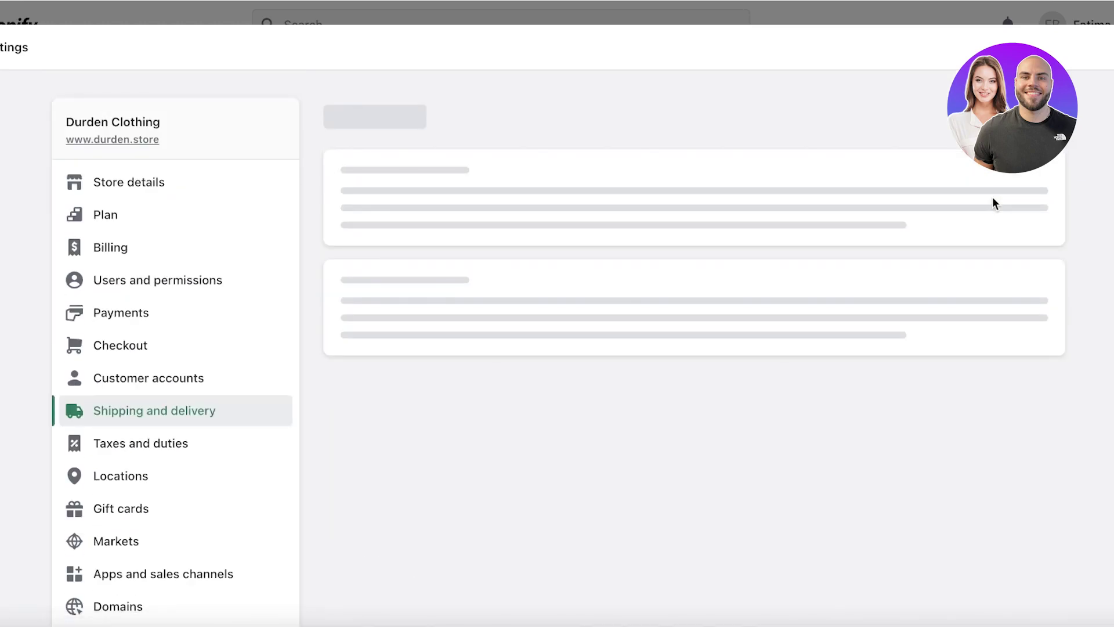
scroll(567, 268, down, 4)
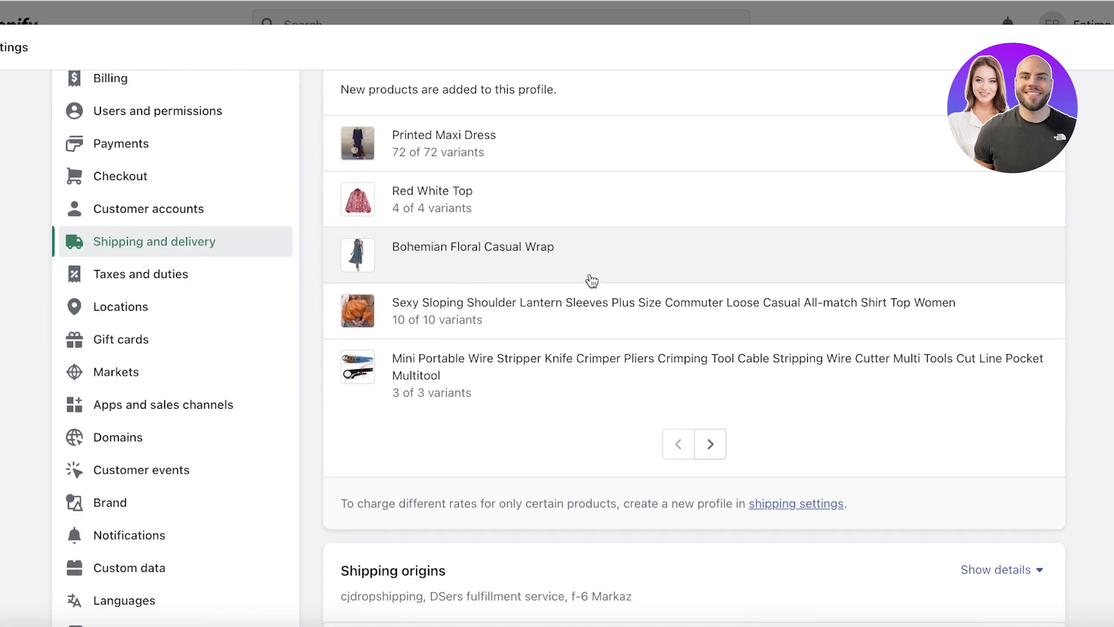
scroll(590, 280, down, 7)
scroll(532, 352, down, 1)
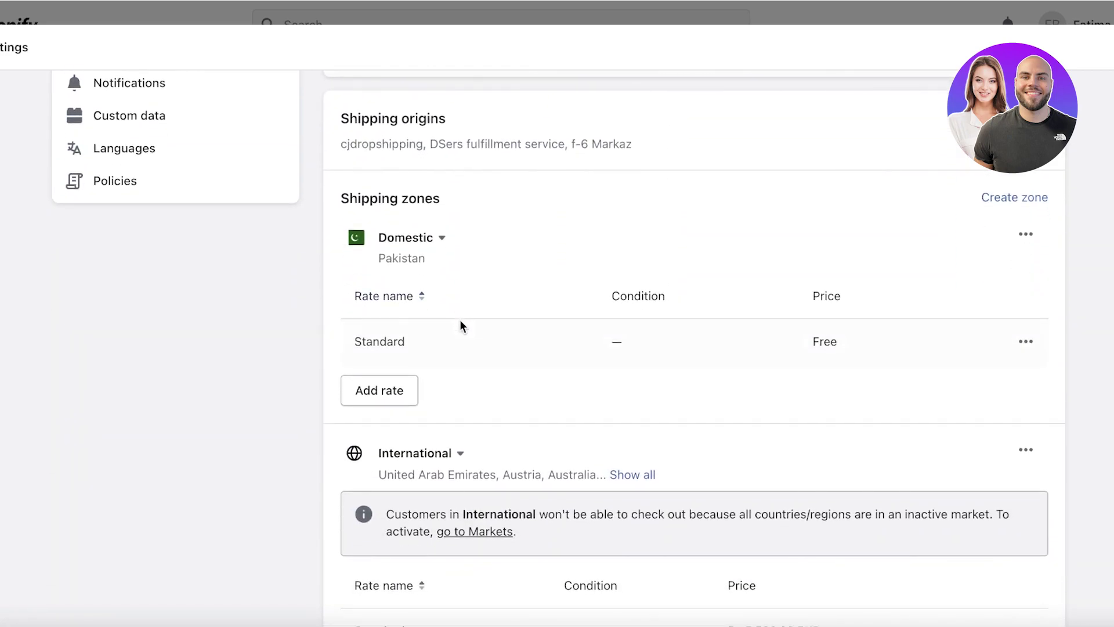
click(360, 405)
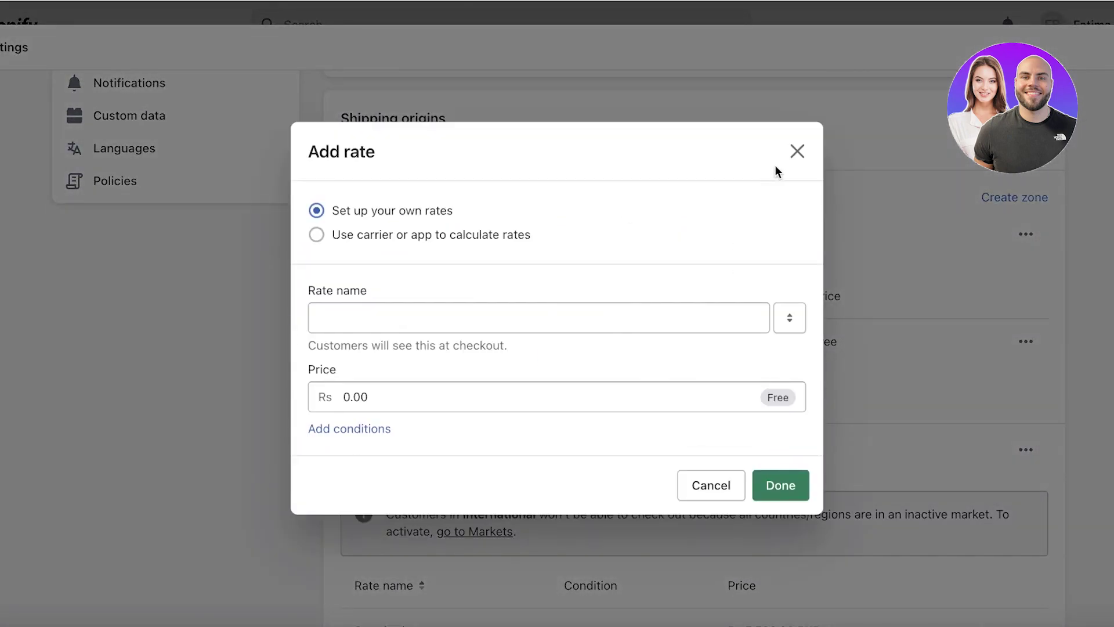
click(790, 146)
Step: Review the International zone's rates and the countries outside the shipping zones and markets, and close the settings
scroll(512, 255, down, 5)
scroll(649, 255, down, 1)
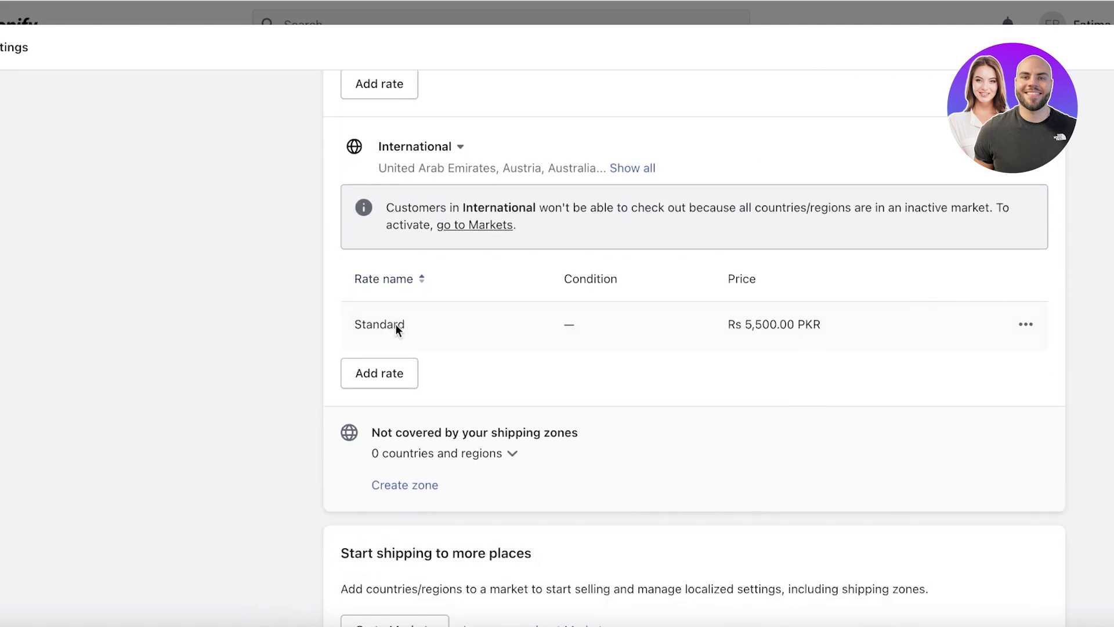
scroll(369, 348, down, 3)
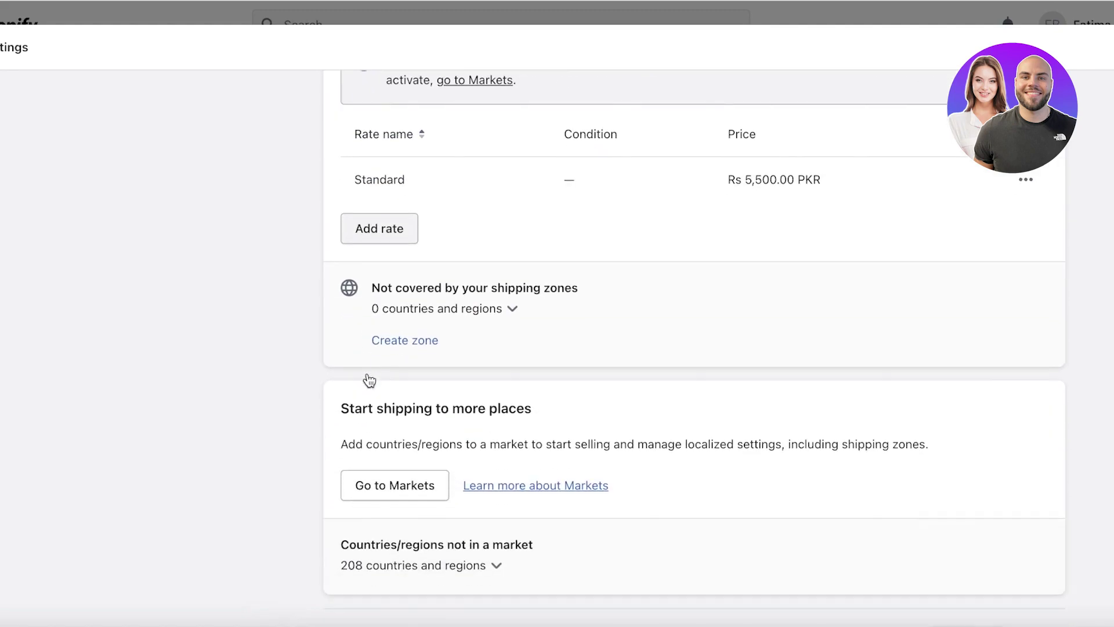
scroll(363, 325, down, 2)
key(Escape)
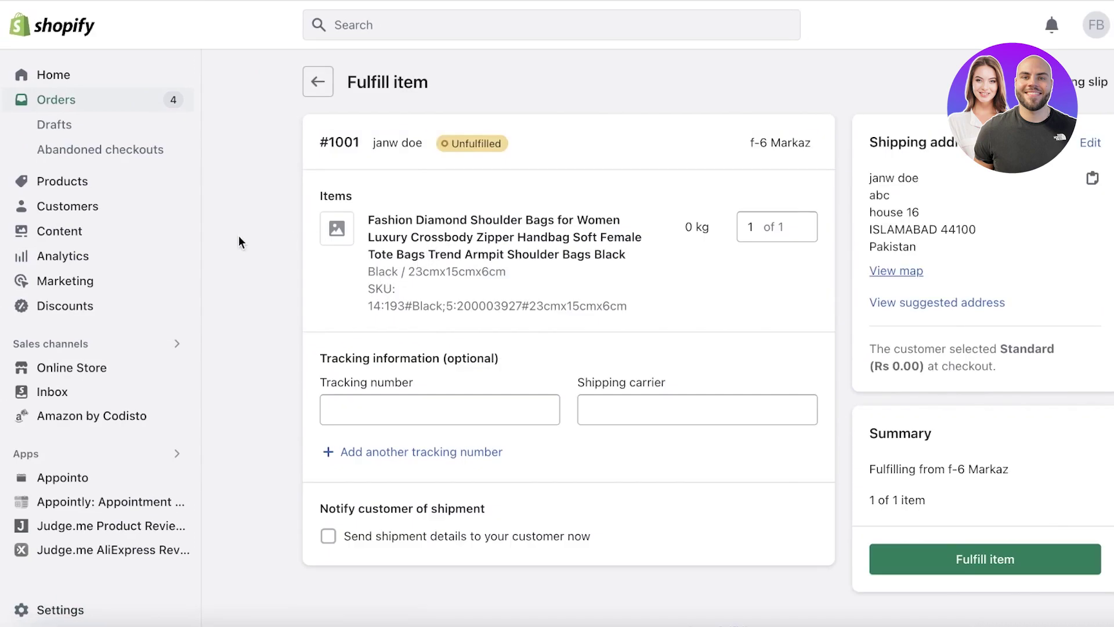
Step: Create and save a new product titled Sample Product with a price of Rs 33
click(68, 184)
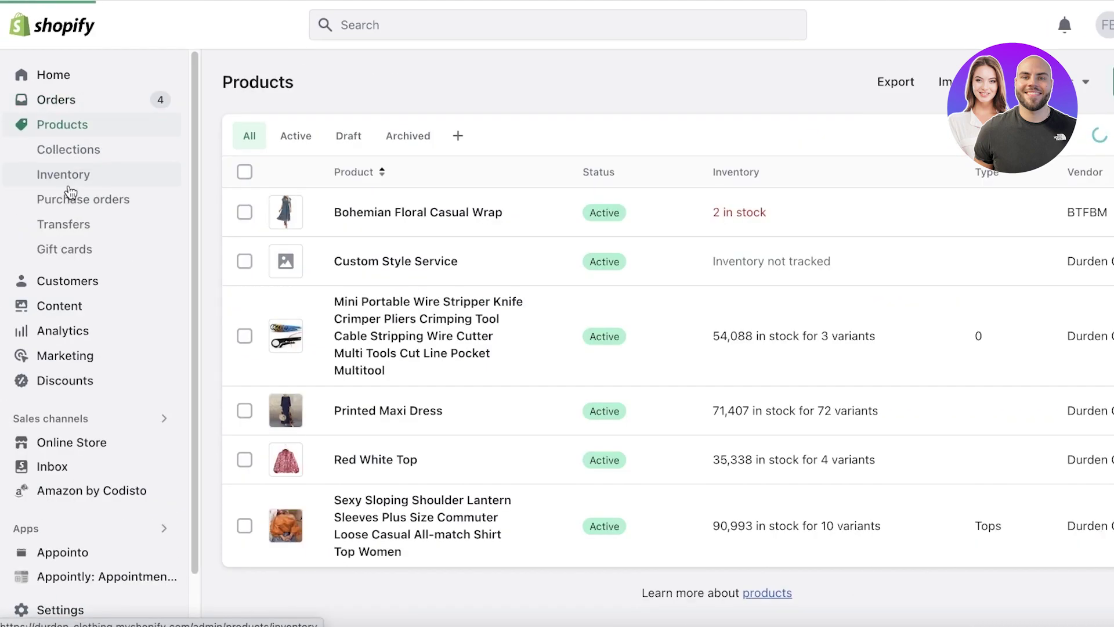
click(1112, 81)
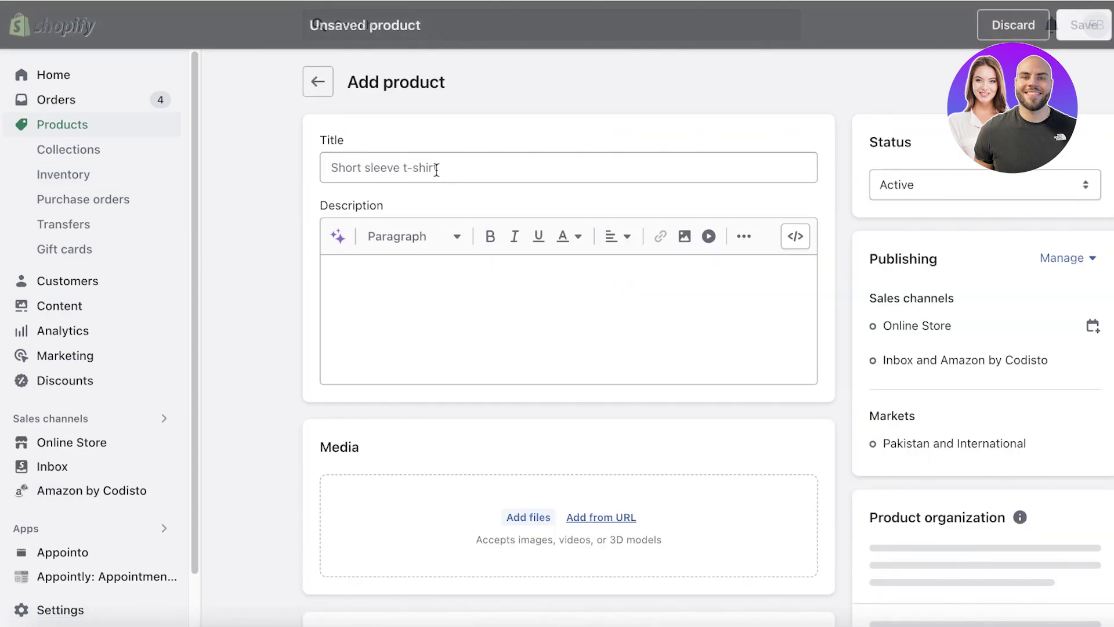
click(436, 169)
text(A)
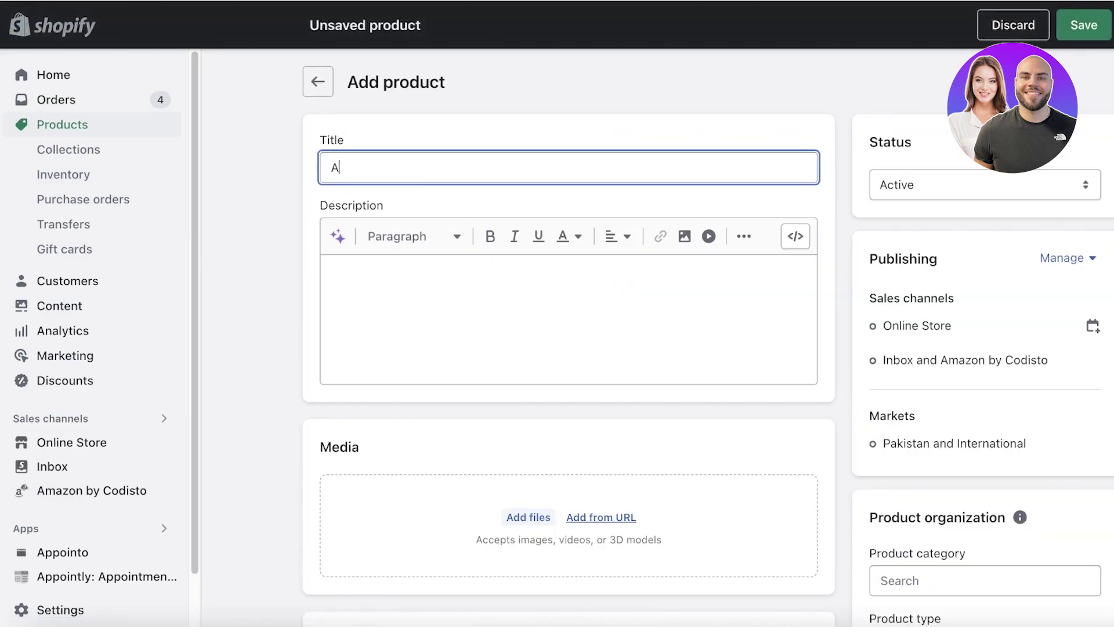
scroll(617, 308, down, 8)
scroll(441, 410, up, 3)
click(427, 405)
text(30)
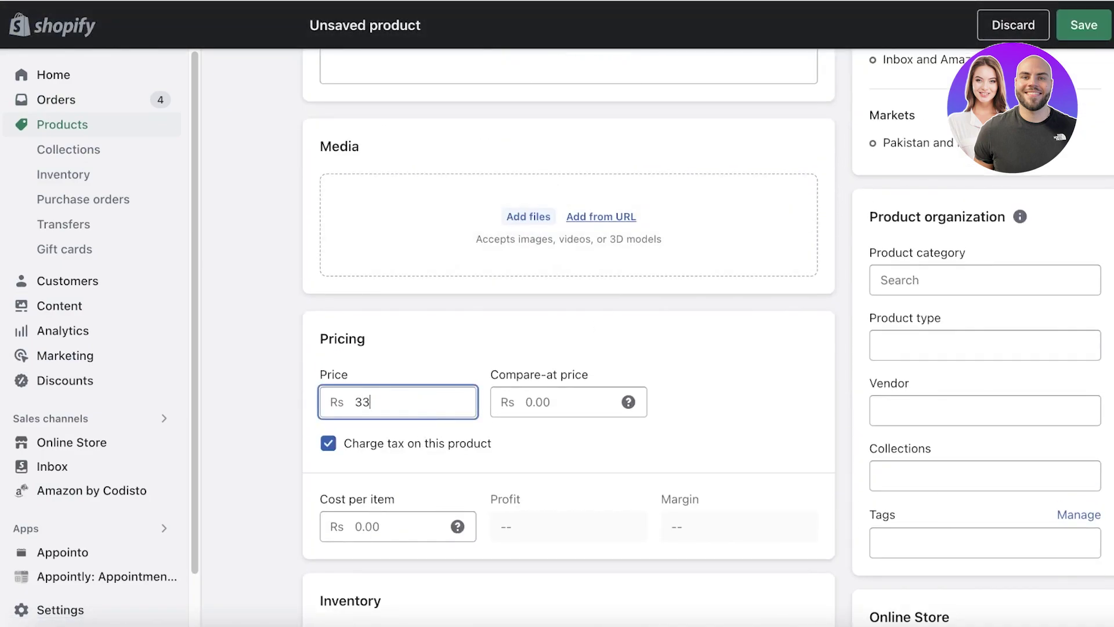
click(1084, 24)
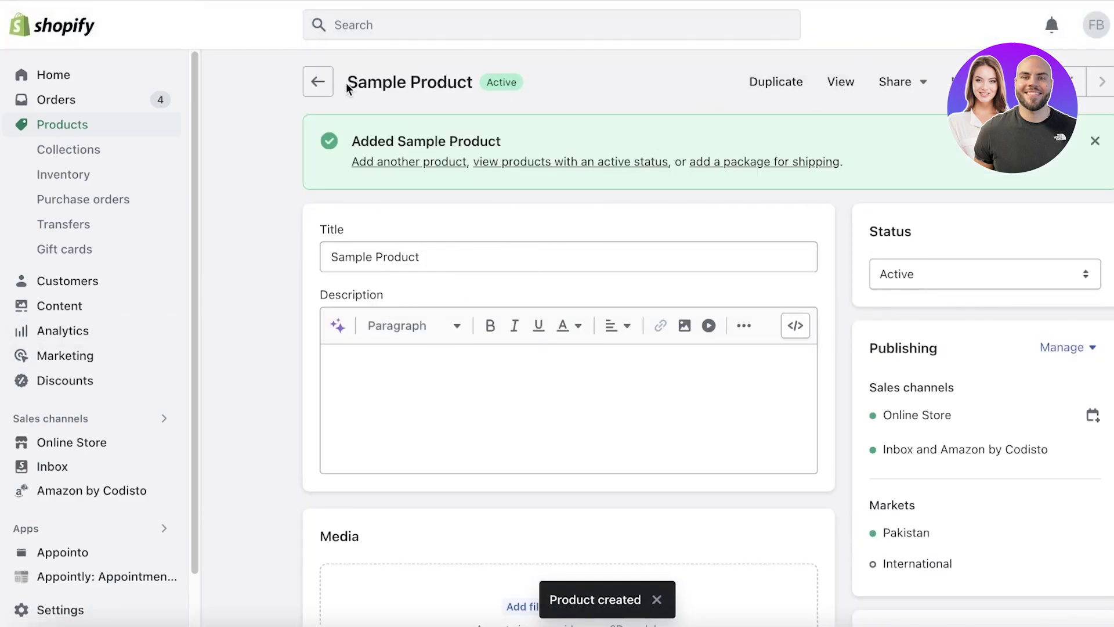
Step: View Sample Product's page on the online store from the products list
click(56, 124)
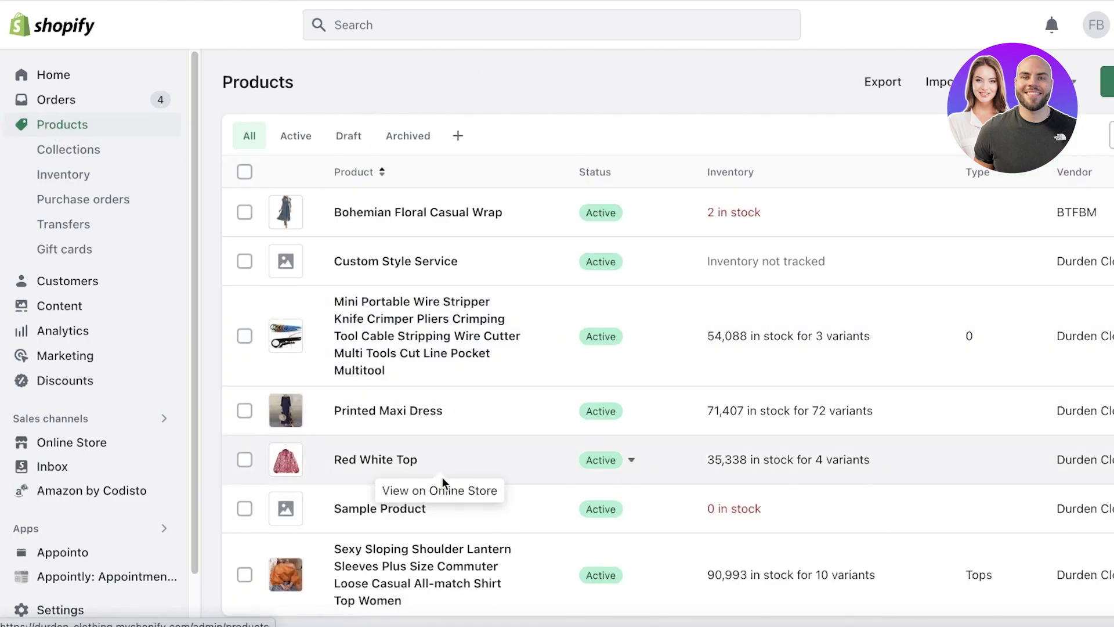
click(454, 510)
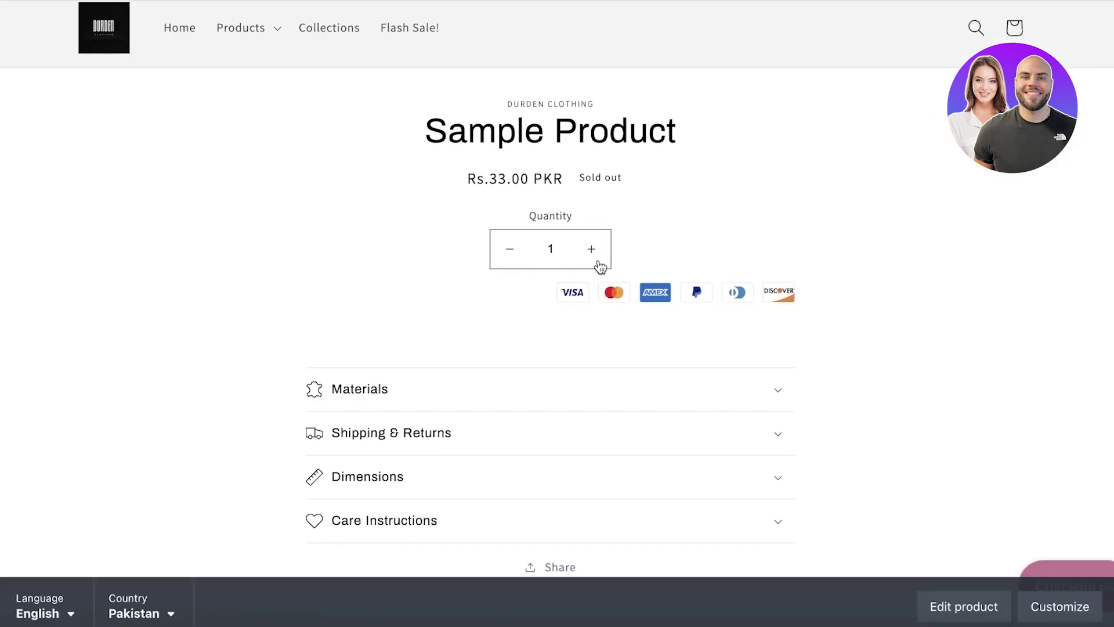
scroll(590, 258, down, 4)
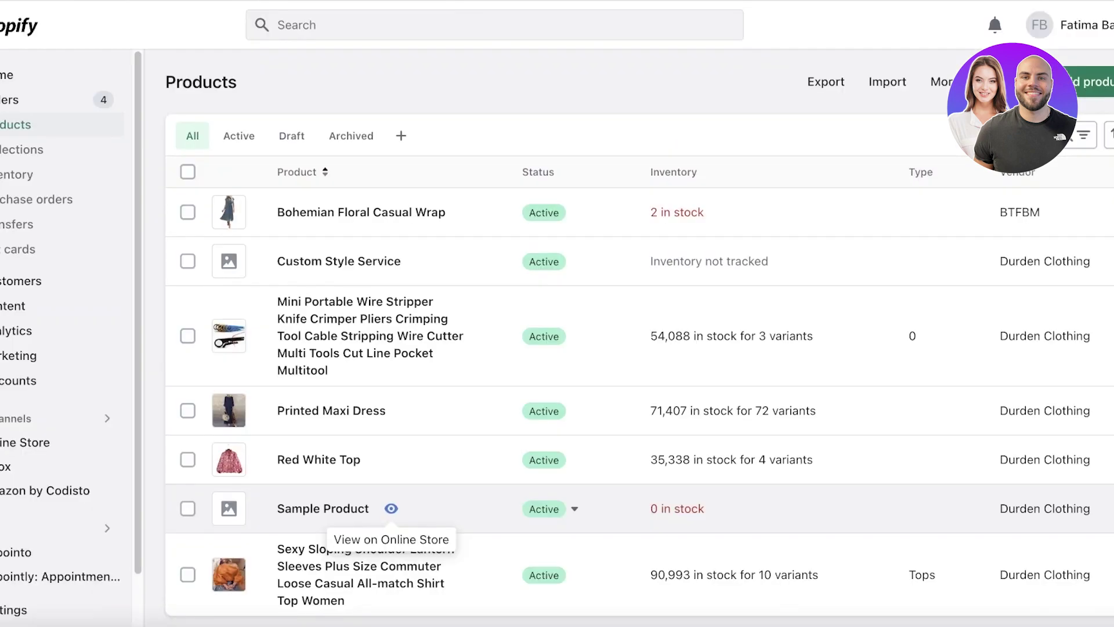
Step: Set Sample Product's SKU to 55, allow it to continue selling when out of stock, and save the product
click(362, 506)
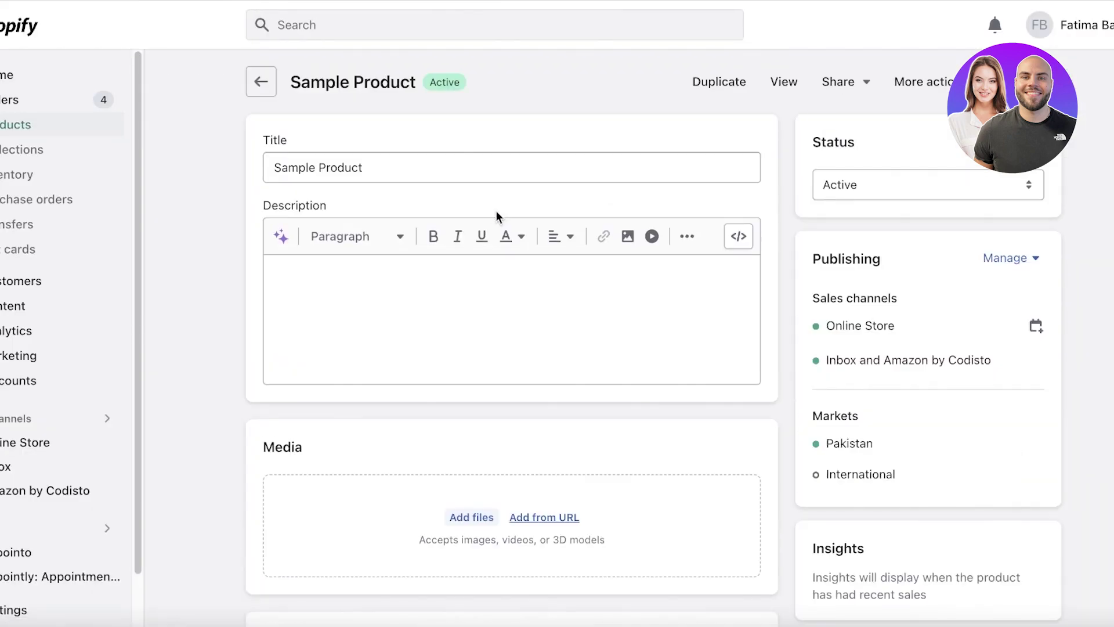
scroll(497, 219, down, 10)
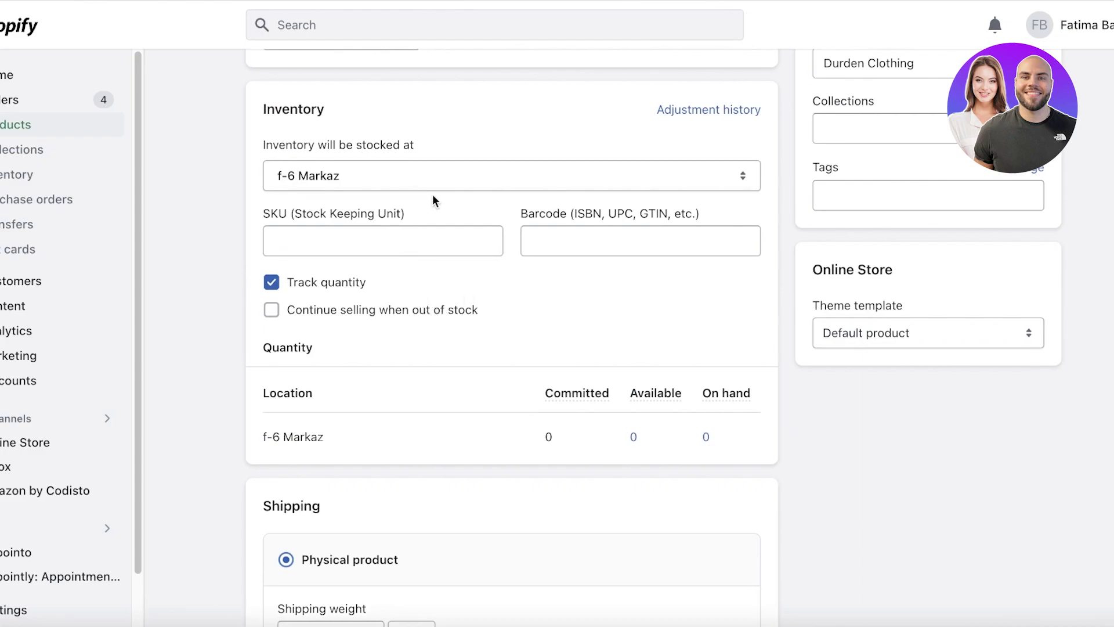
click(454, 178)
scroll(360, 368, up, 7)
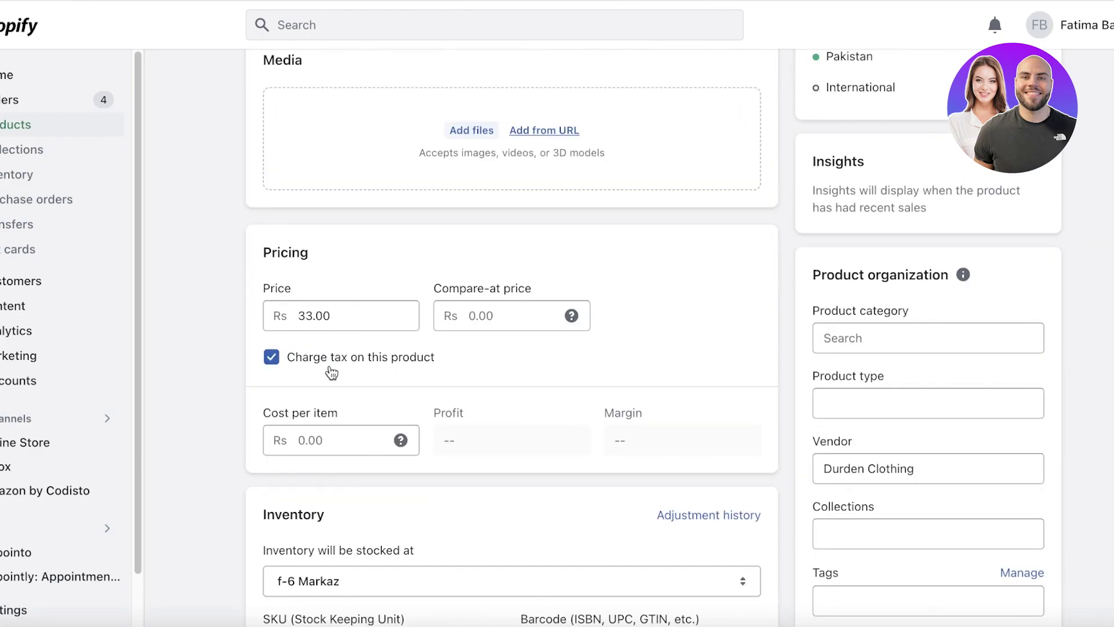
scroll(364, 392, down, 10)
scroll(364, 392, down, 6)
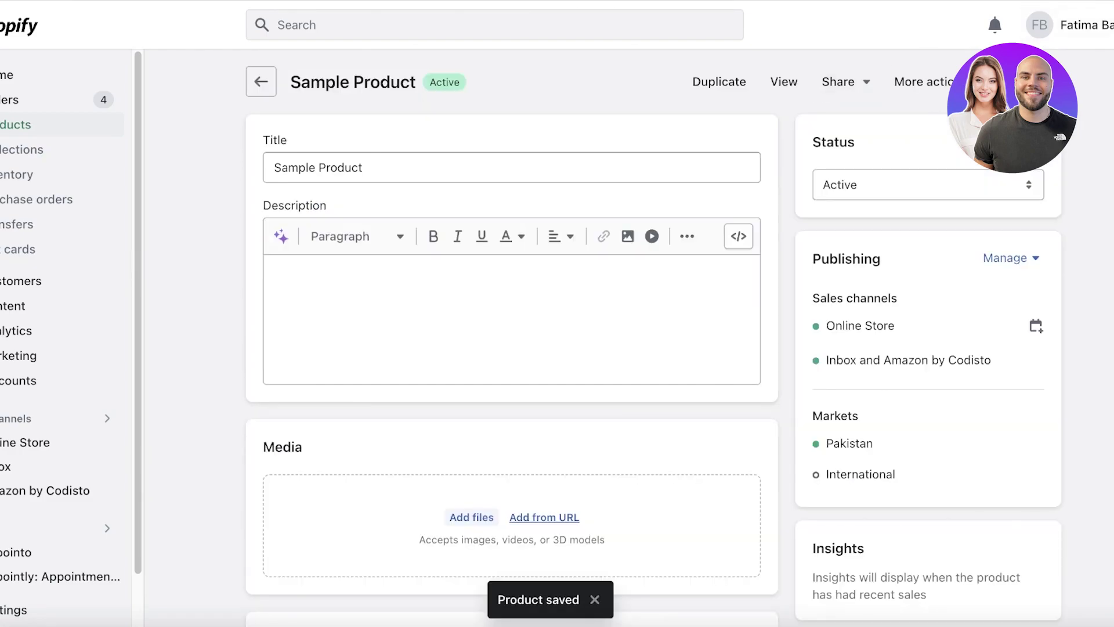
Step: Check which stocking locations are available for Sample Product's inventory, keeping f-6 Markaz
scroll(511, 348, down, 10)
click(296, 226)
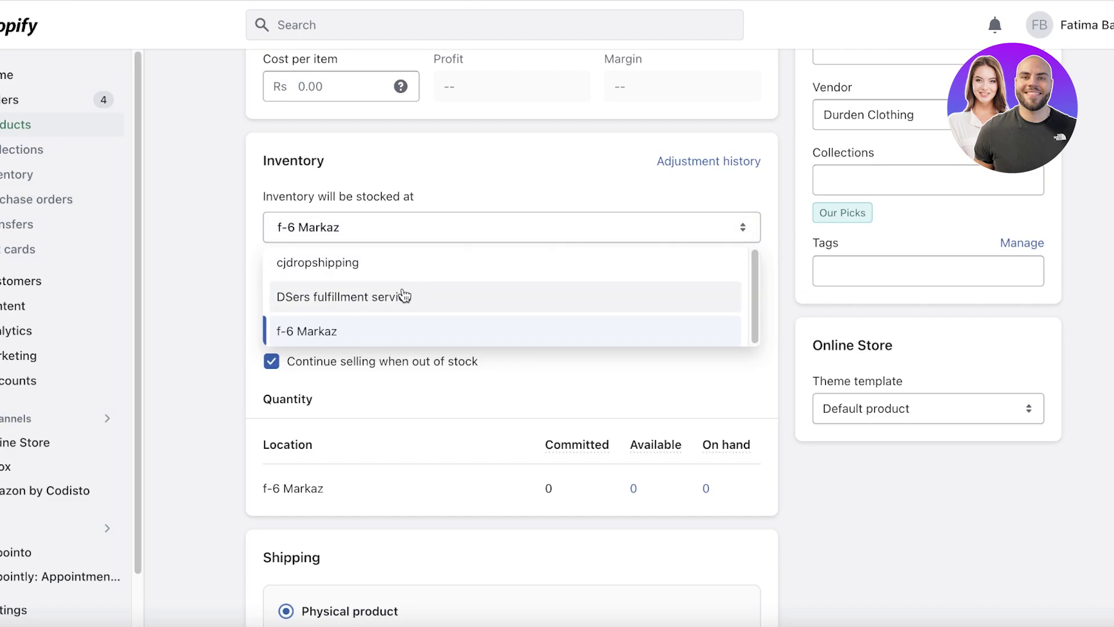
click(417, 237)
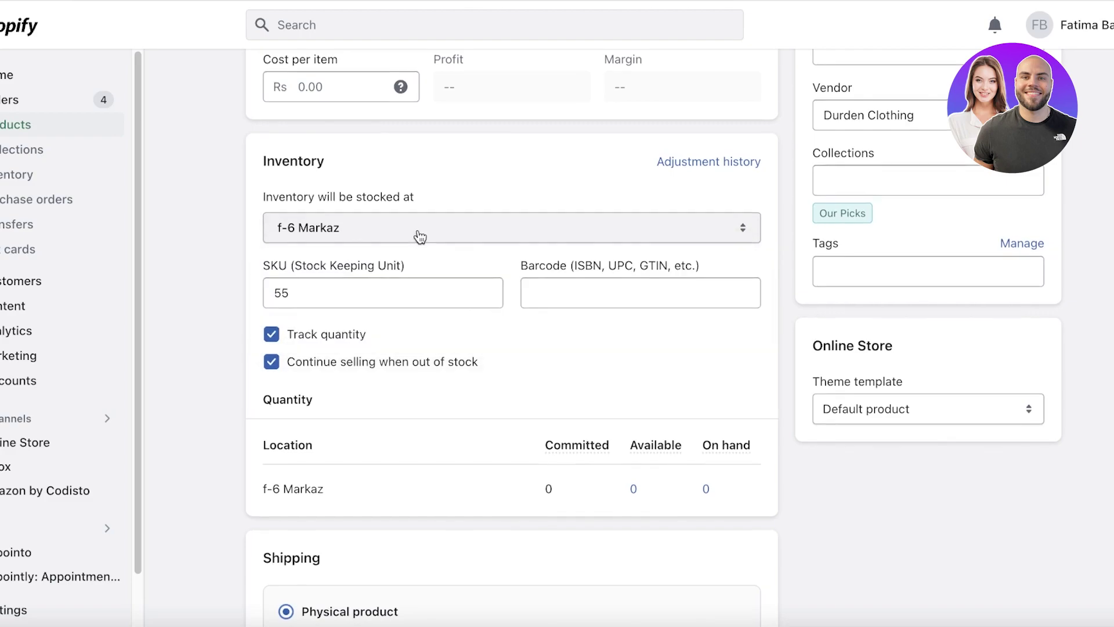
scroll(463, 194, up, 1)
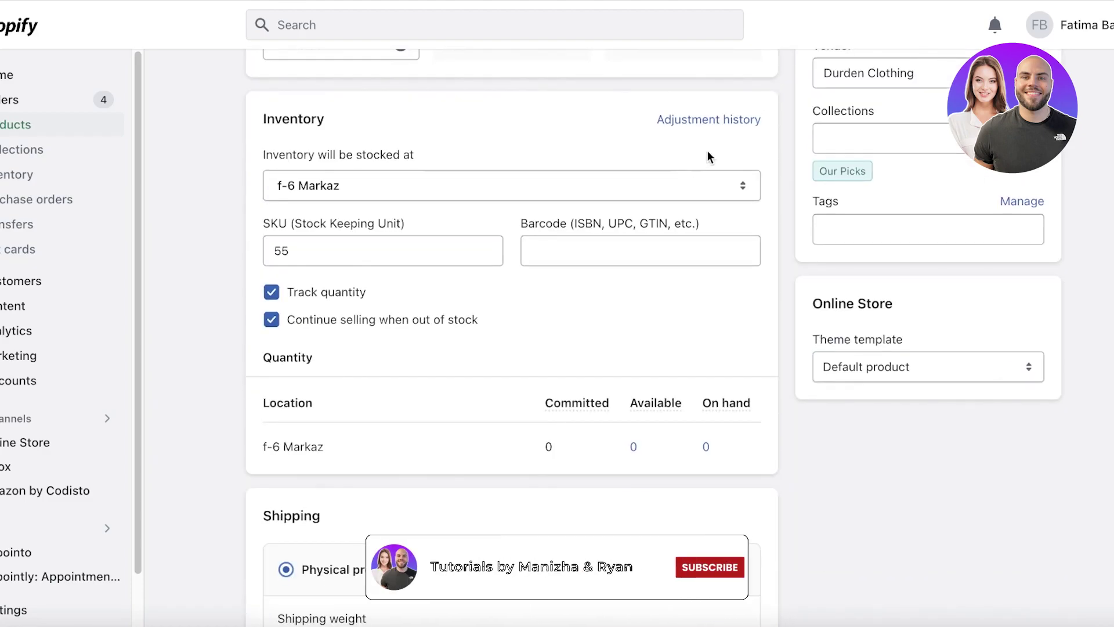
Step: Look over the rest of Sample Product's settings, and leave the storefront's out-of-stock checkout page
scroll(667, 174, down, 10)
scroll(794, 179, up, 15)
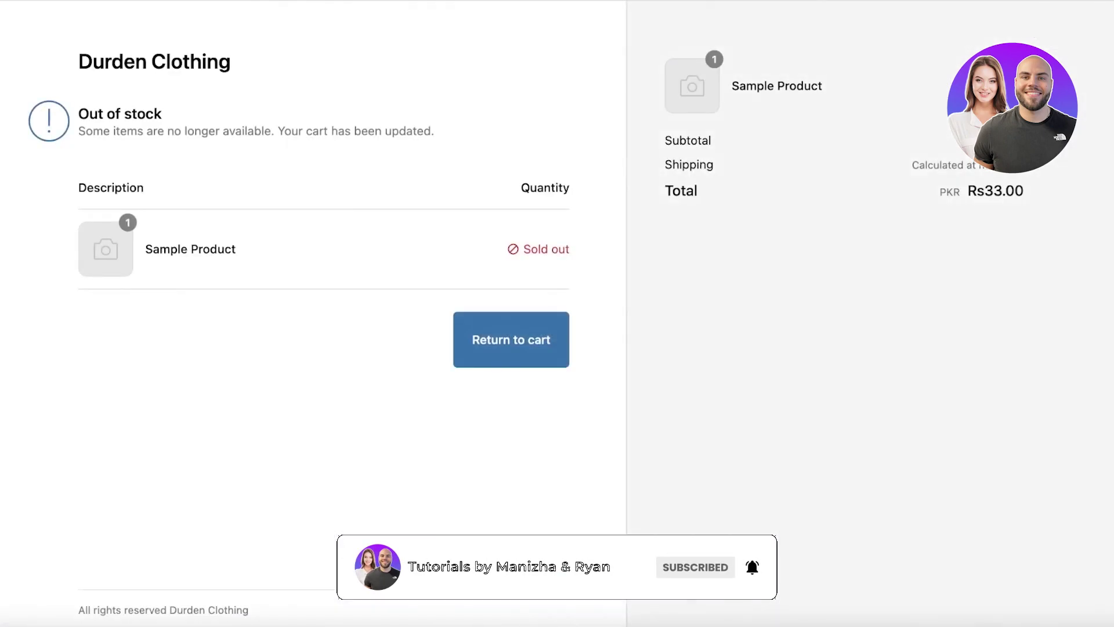
click(520, 337)
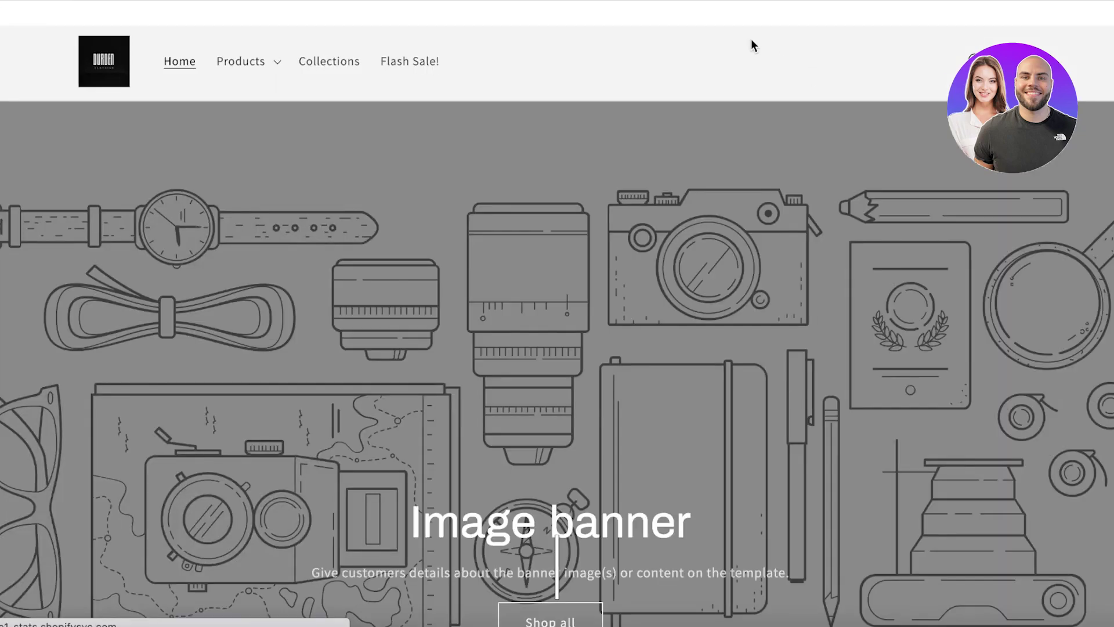
Step: Open the Products entry in the storefront's navigation
click(235, 61)
click(235, 61)
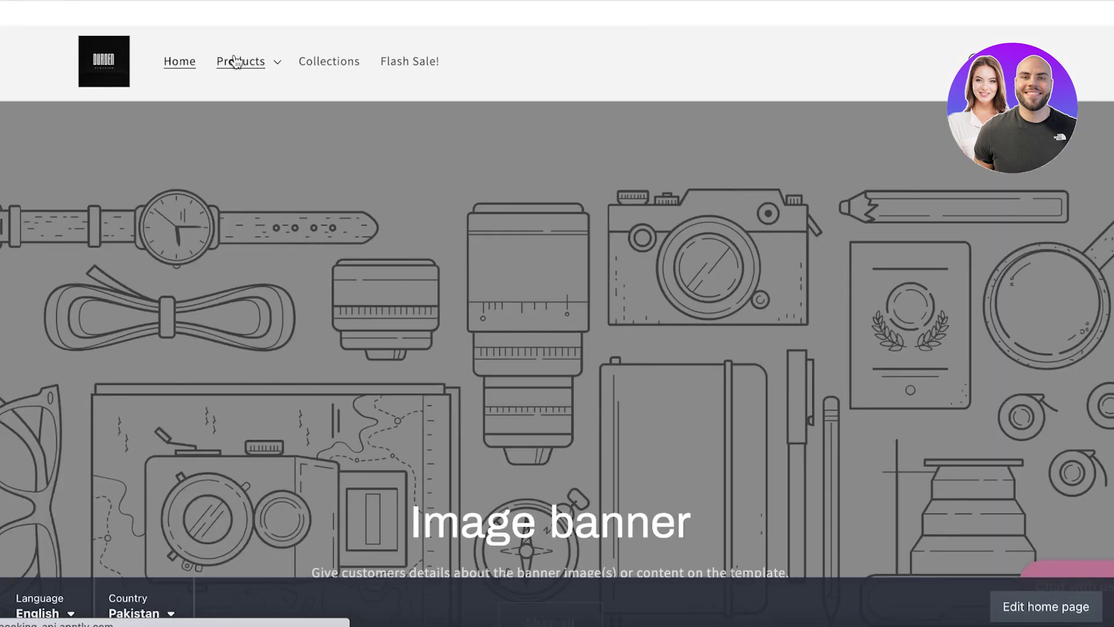
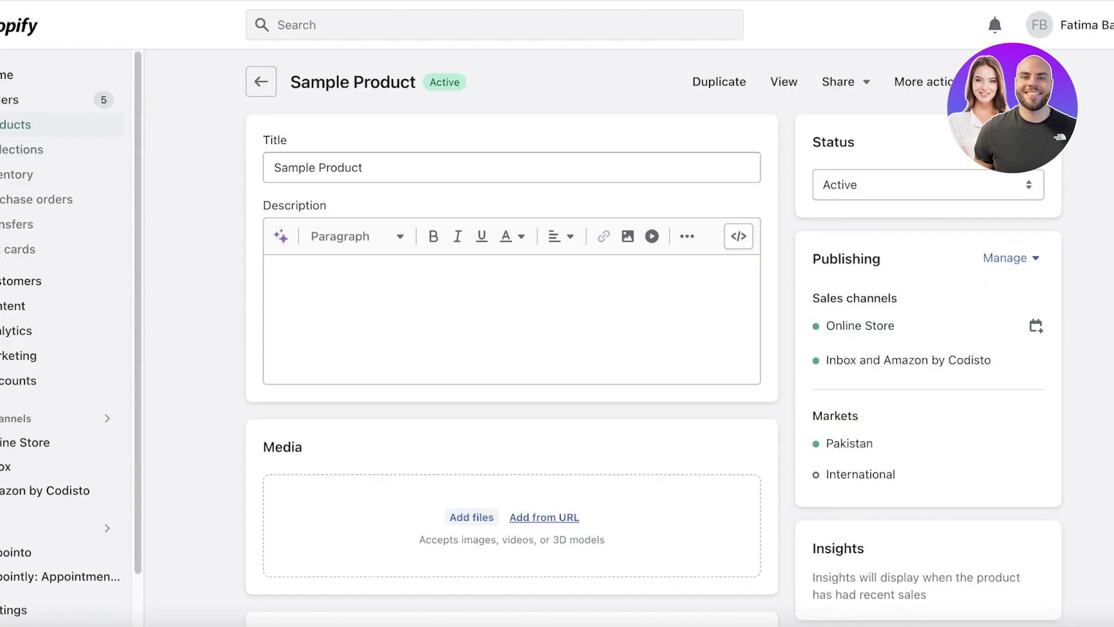
Step: Open the newest order from the orders list and examine its fulfillment location, payment summary and customer details
click(86, 99)
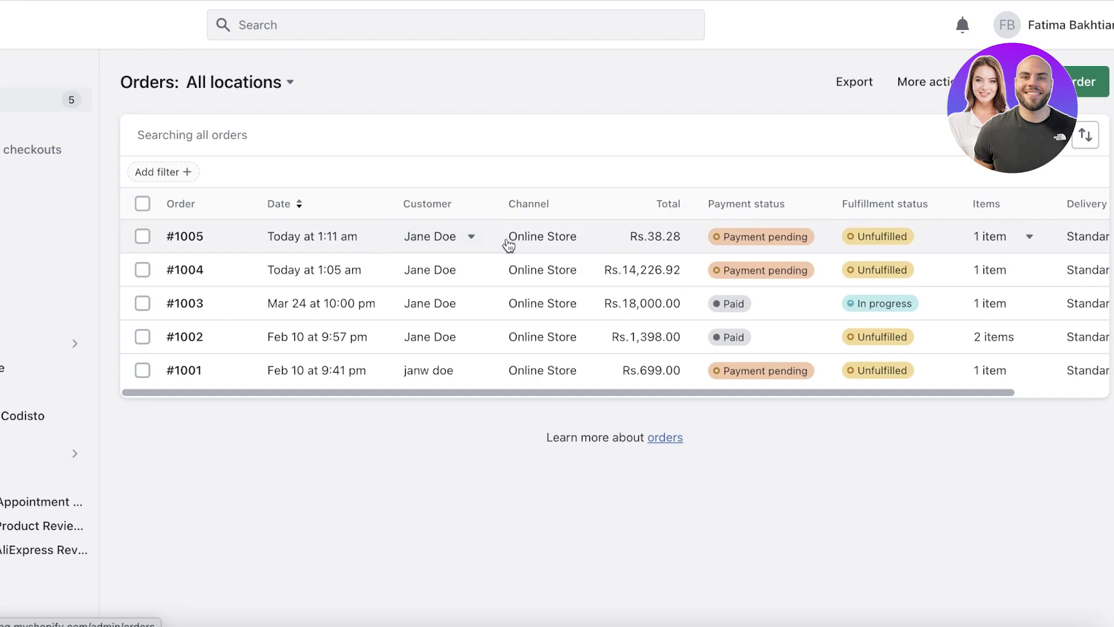
click(625, 240)
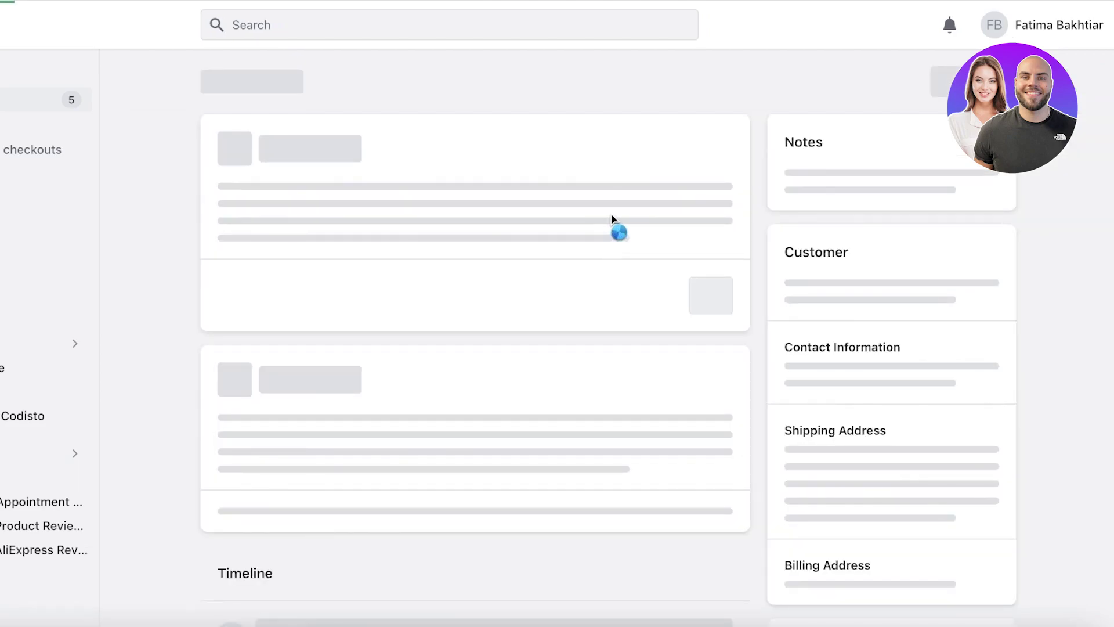
scroll(507, 195, down, 1)
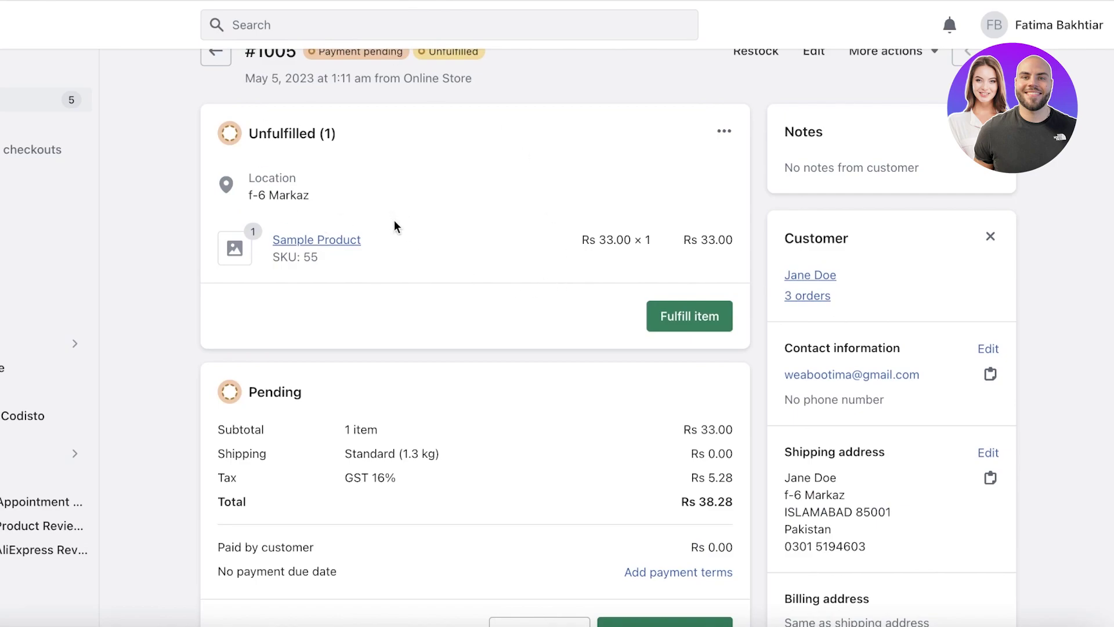
scroll(384, 249, down, 1)
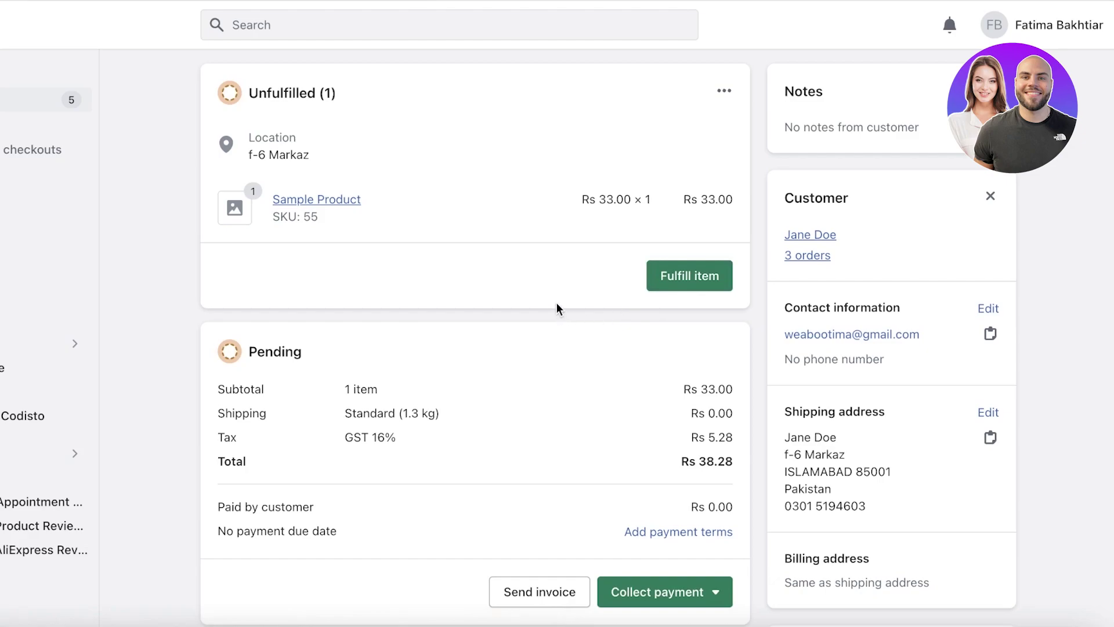
scroll(551, 303, up, 1)
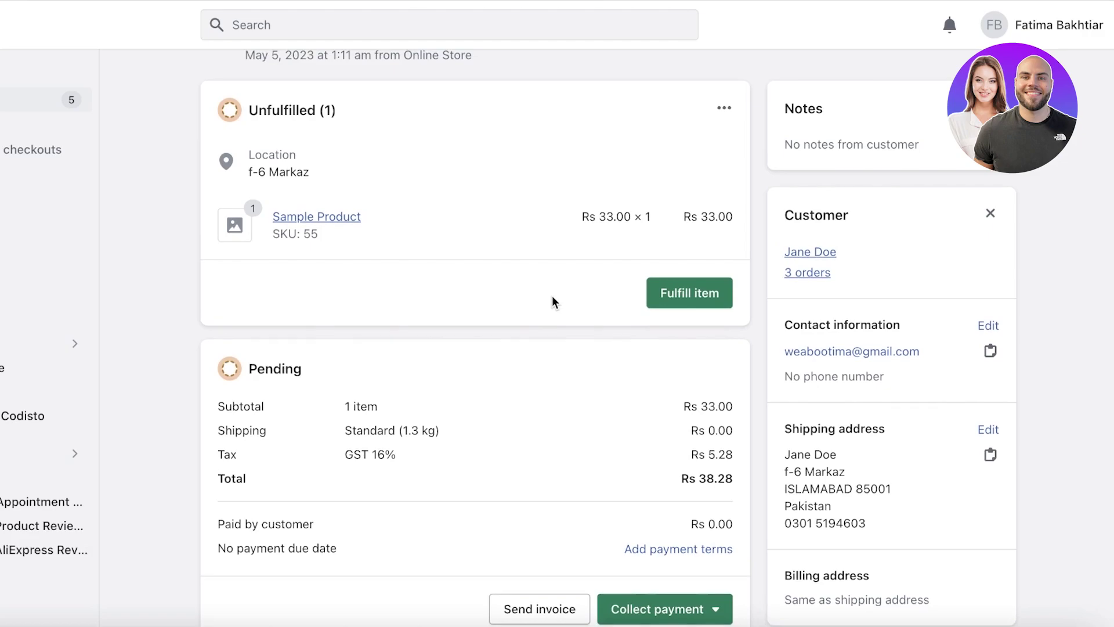
scroll(638, 342, down, 4)
scroll(639, 343, up, 5)
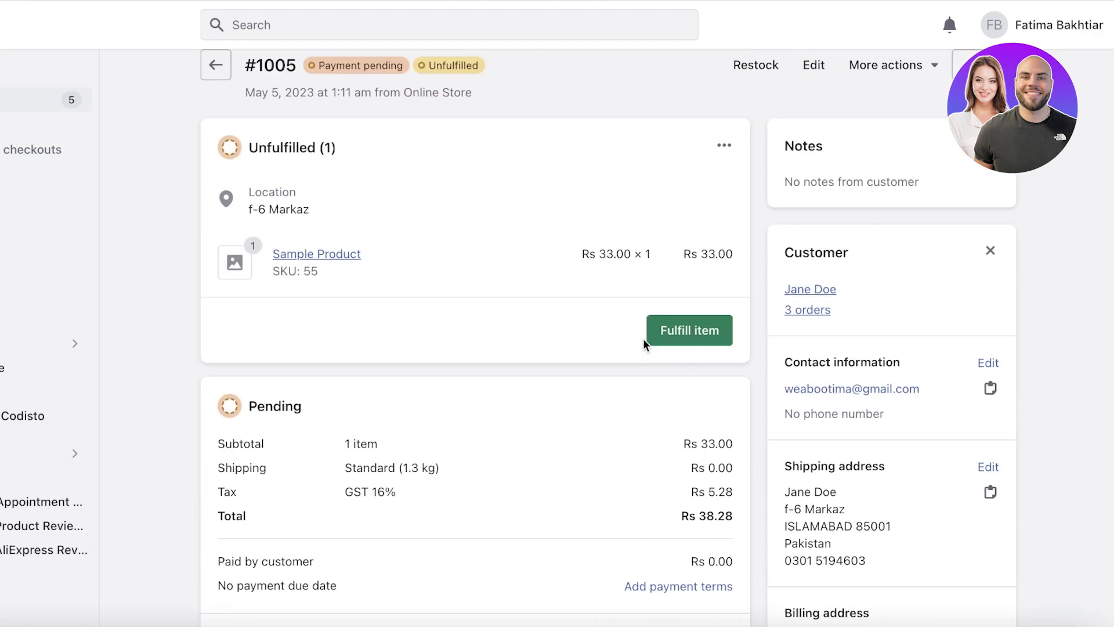
Step: Fulfill the Sample Product order with 4PX as the shipping carrier and 453 as the tracking number
click(677, 330)
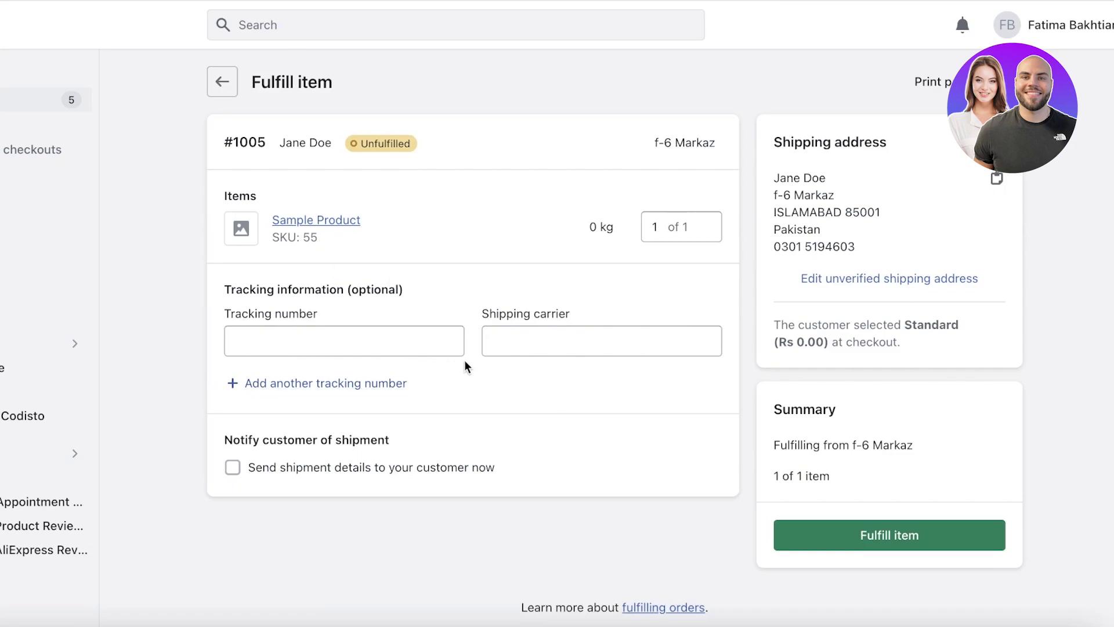
click(520, 351)
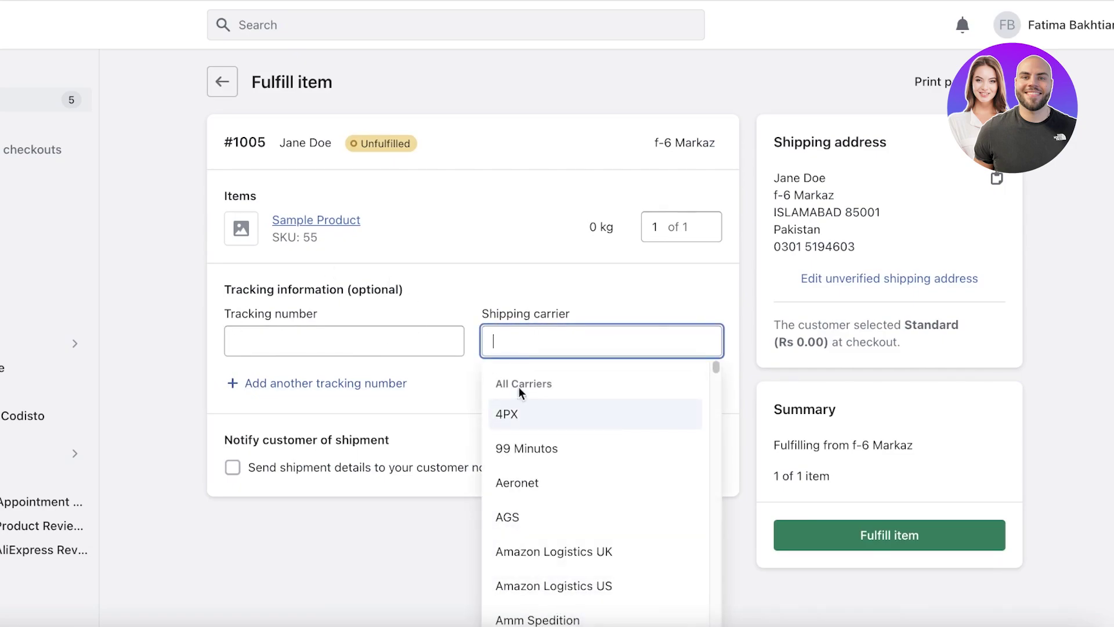
click(500, 411)
click(378, 345)
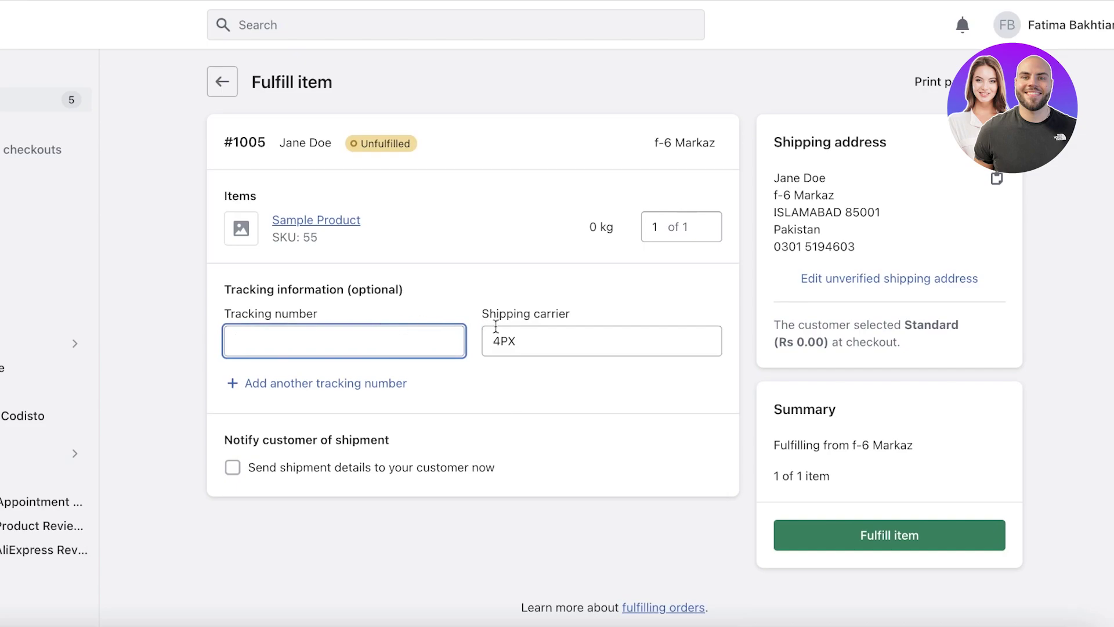
text(463)
click(964, 537)
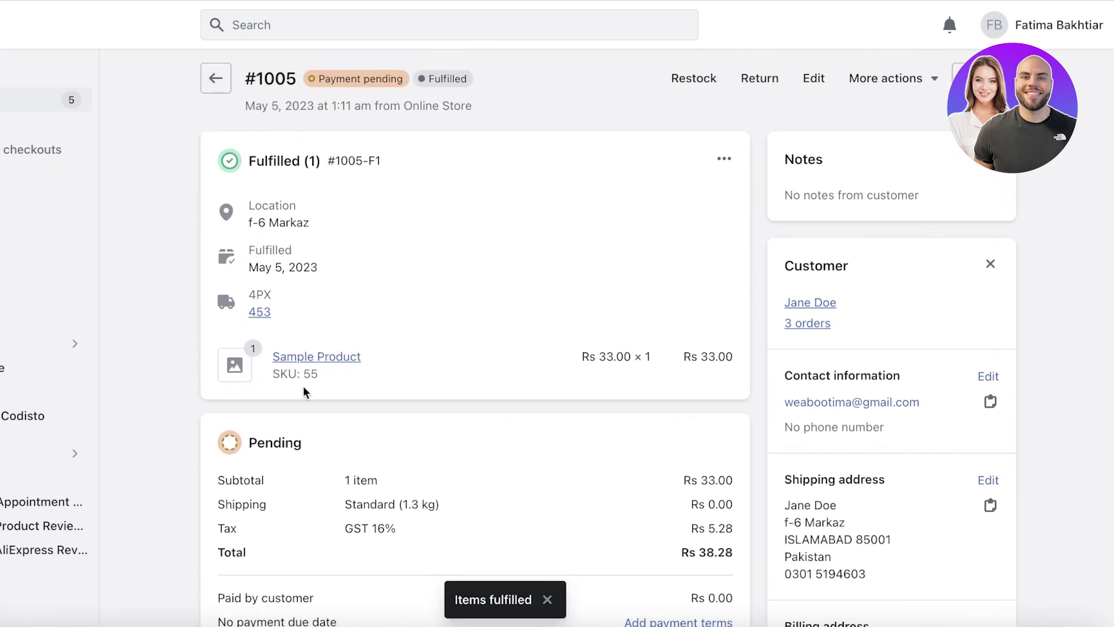
Step: Examine the fulfilled order's invoice form and payment collection options without sending an invoice or collecting payment
scroll(149, 248, down, 1)
scroll(557, 225, down, 7)
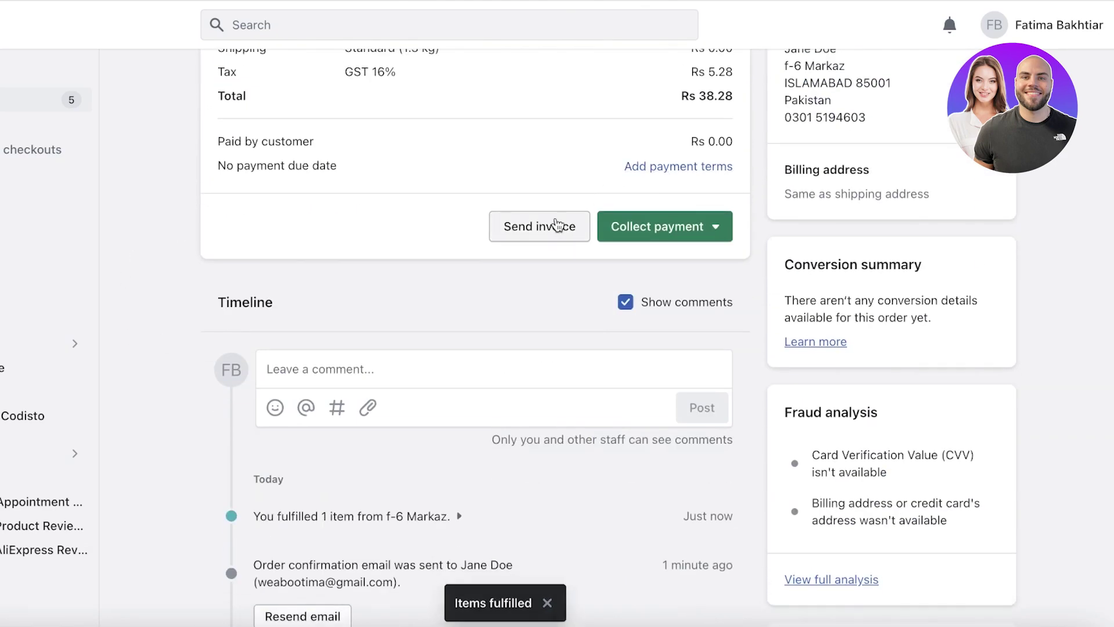
click(543, 232)
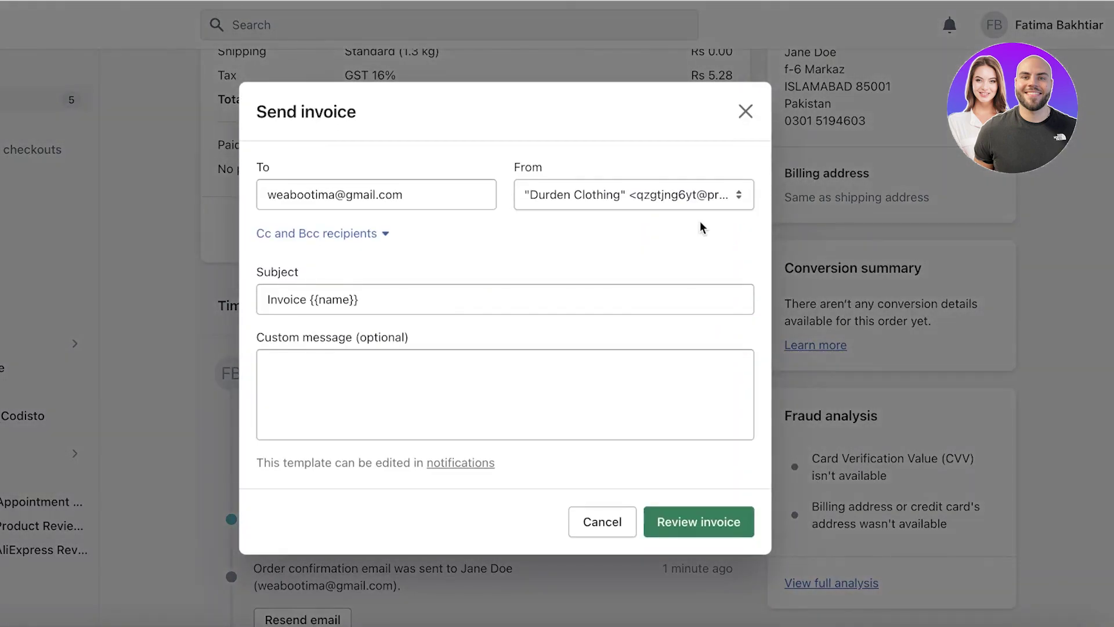
click(746, 111)
click(646, 231)
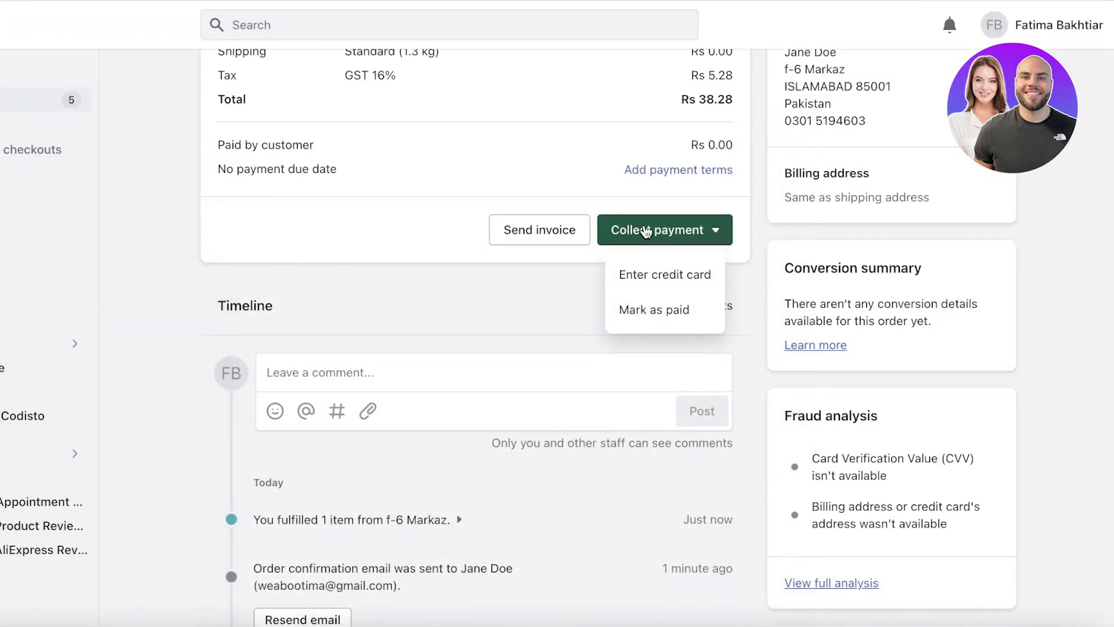
click(487, 148)
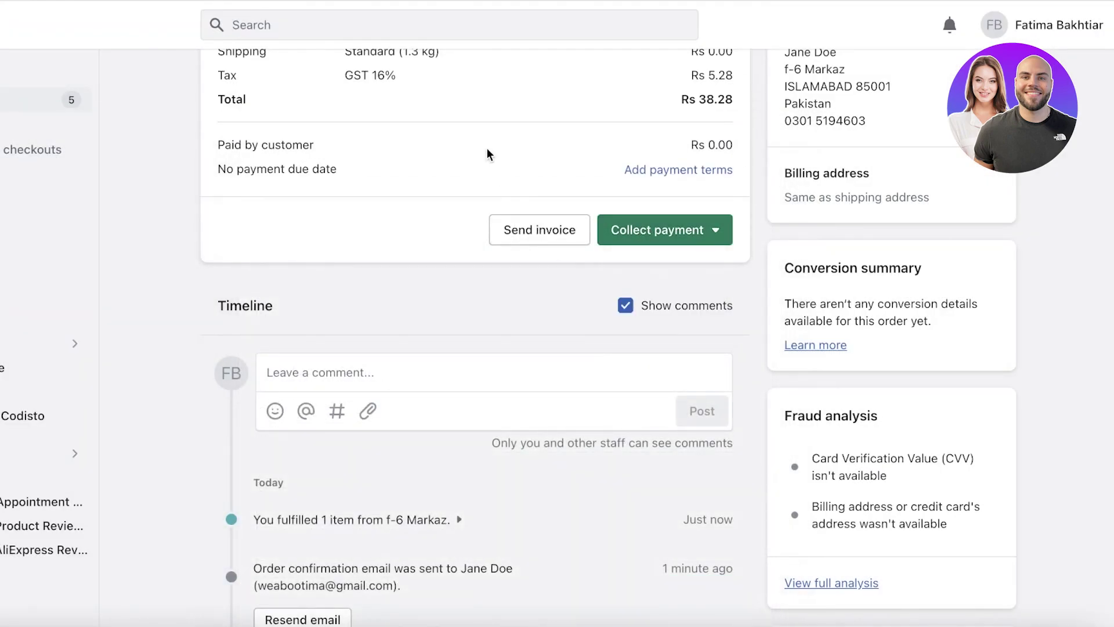
scroll(481, 168, up, 2)
scroll(475, 186, up, 6)
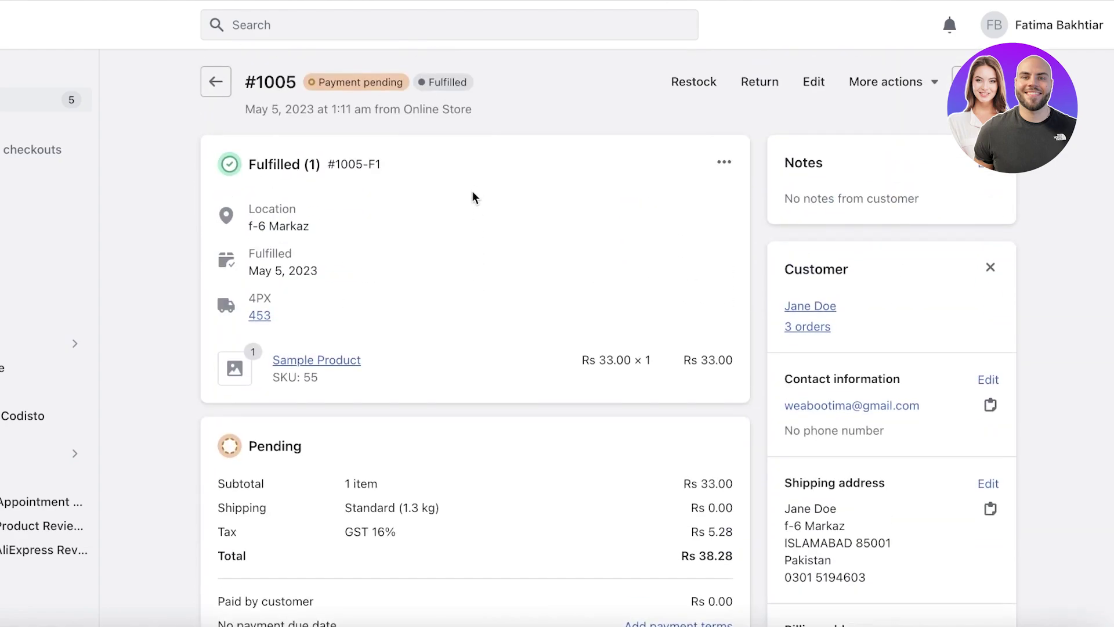
scroll(443, 223, down, 2)
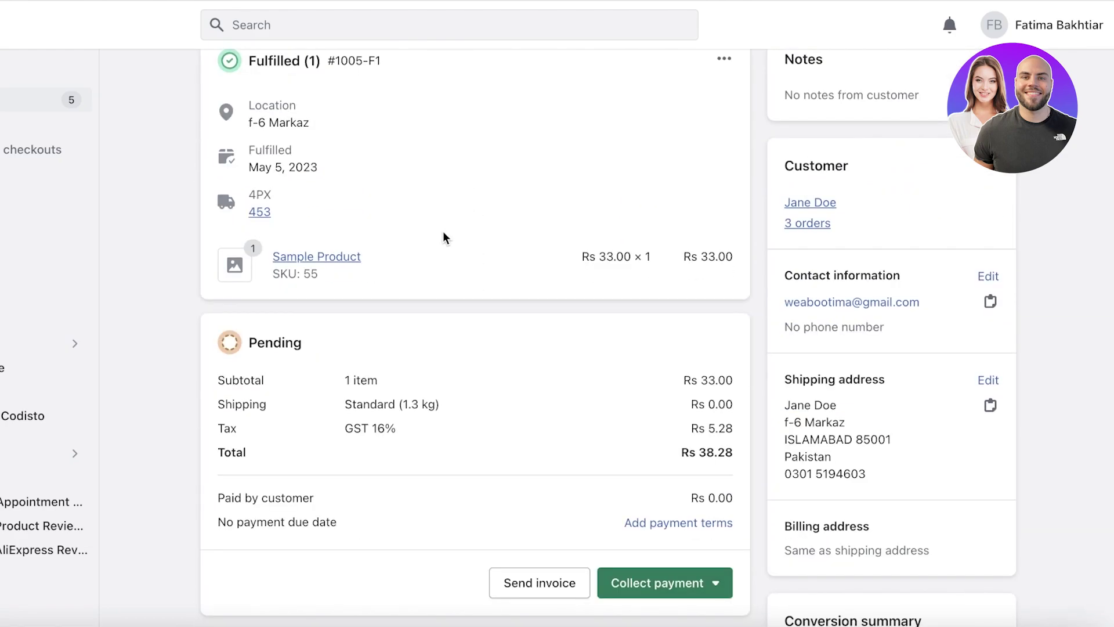
scroll(444, 231, up, 2)
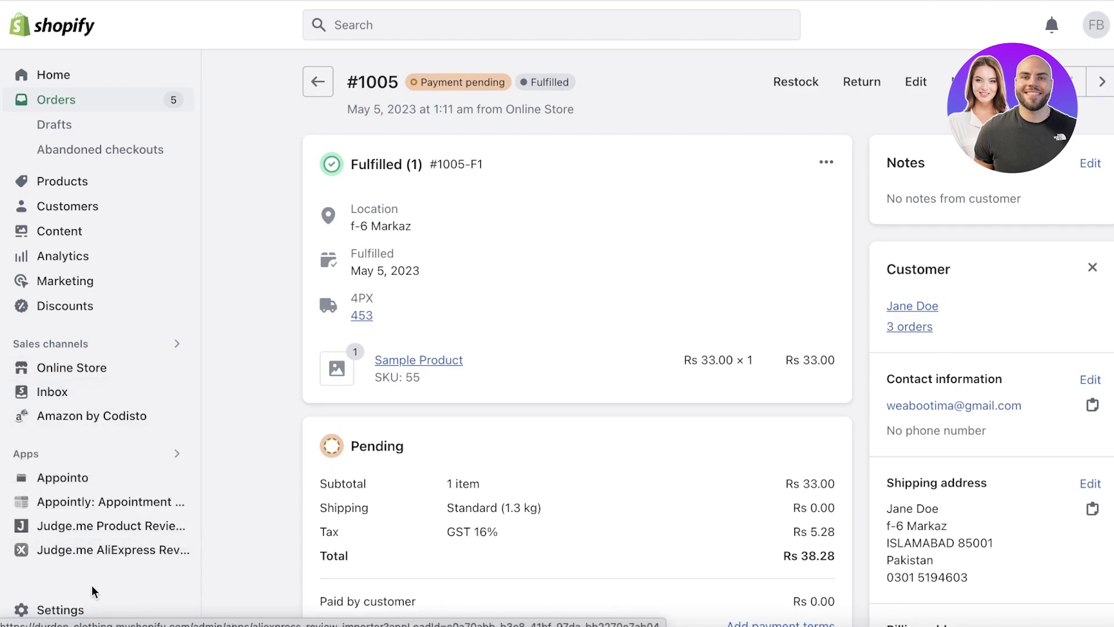
Step: Open DSers-AliExpress Dropshipping from the store's apps and sales channels settings, and choose AliExpress as the supplier to link
click(12, 610)
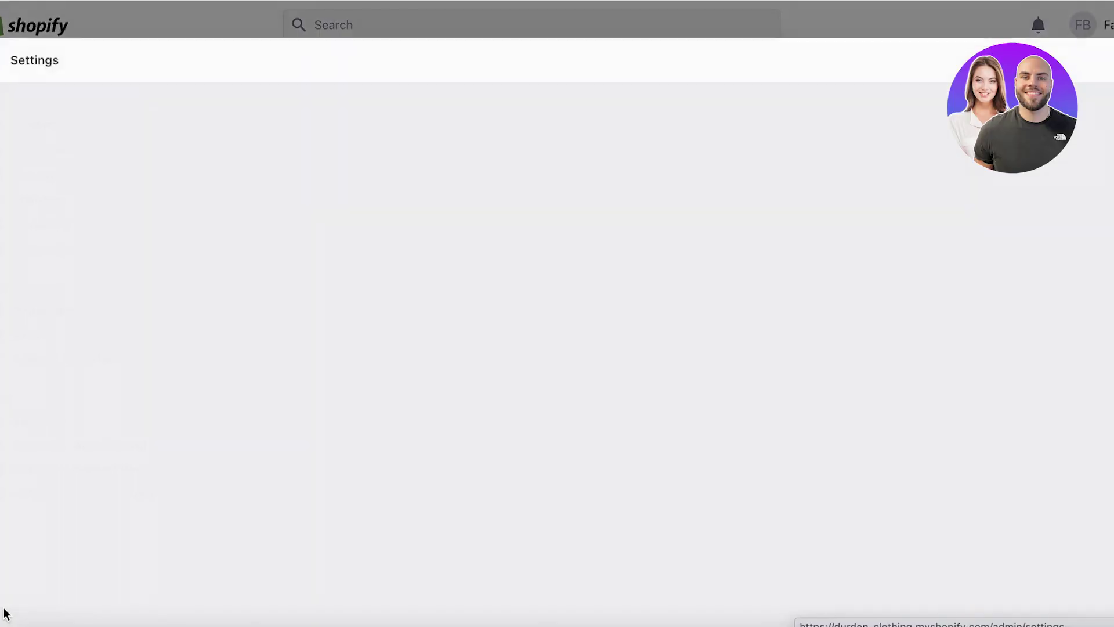
click(147, 576)
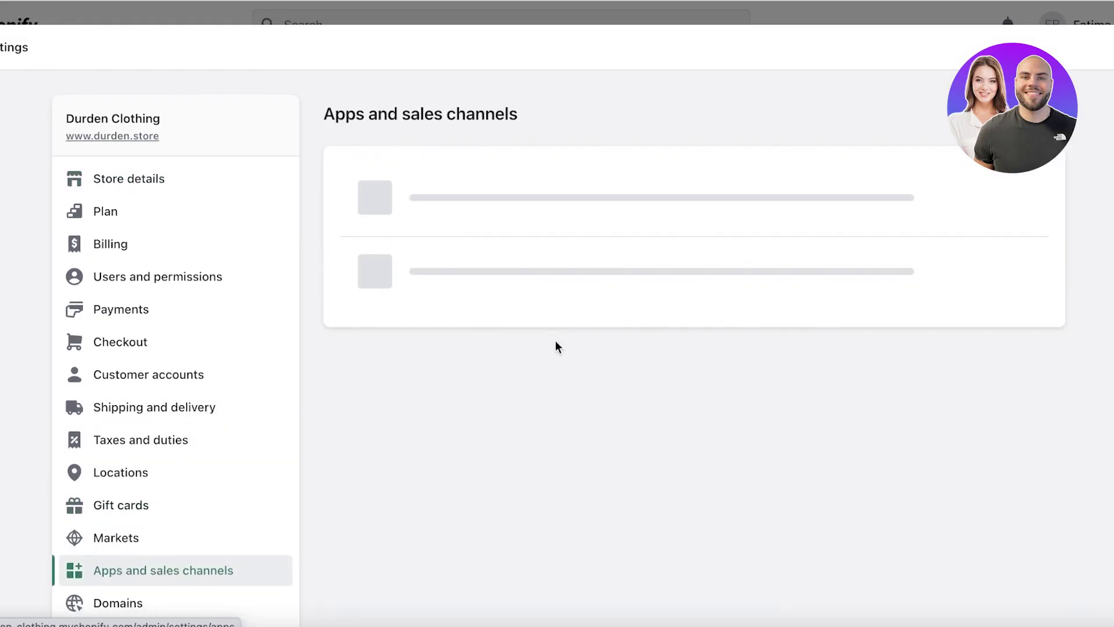
scroll(592, 363, down, 3)
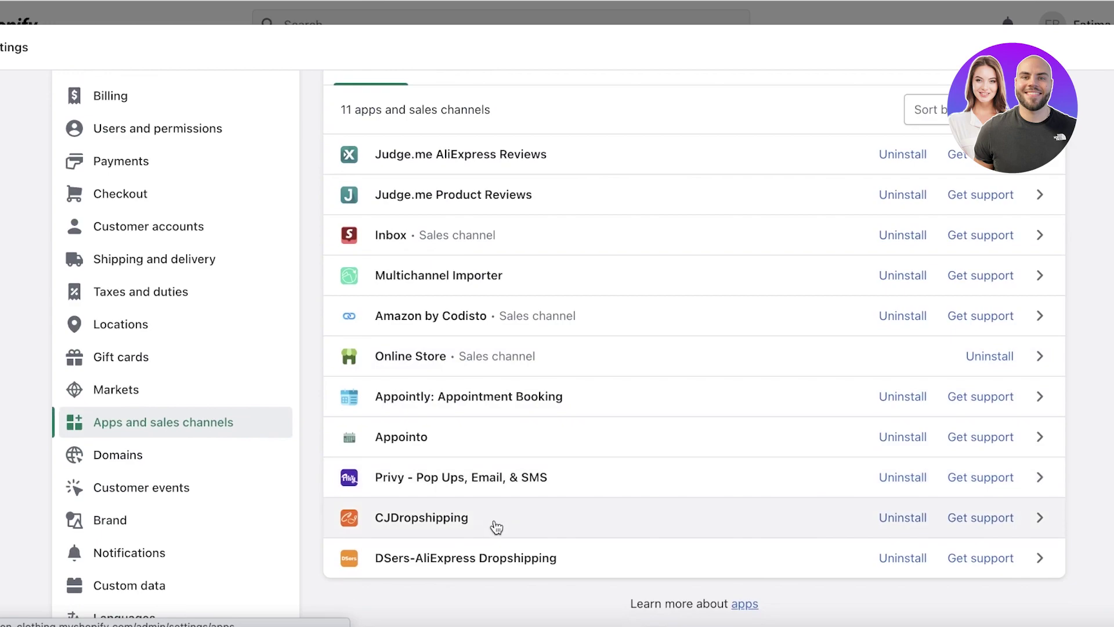
click(410, 557)
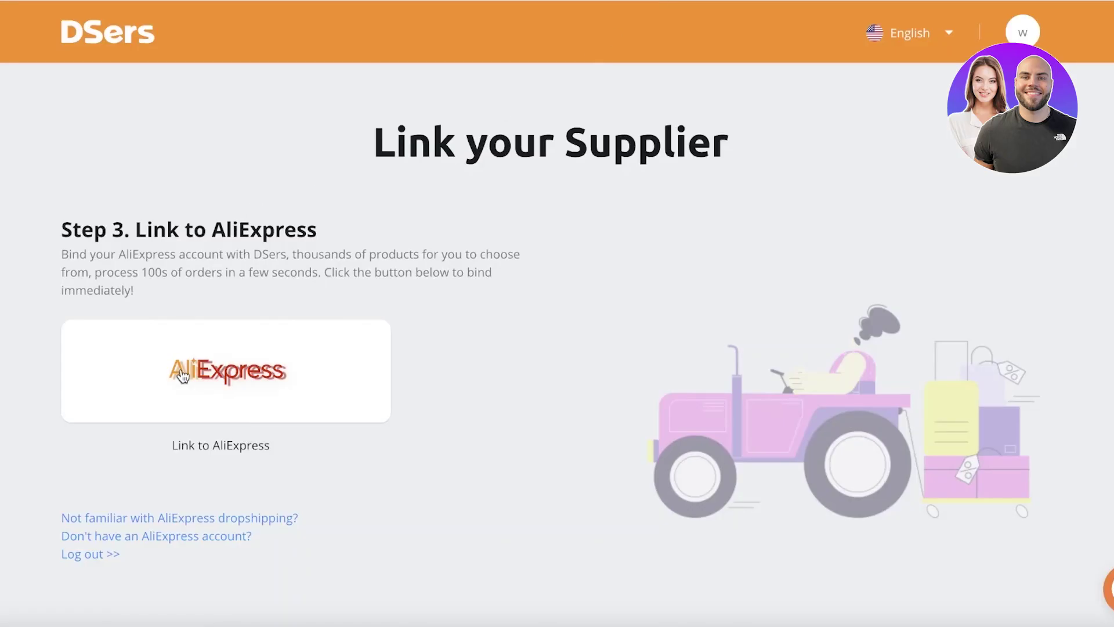
click(226, 370)
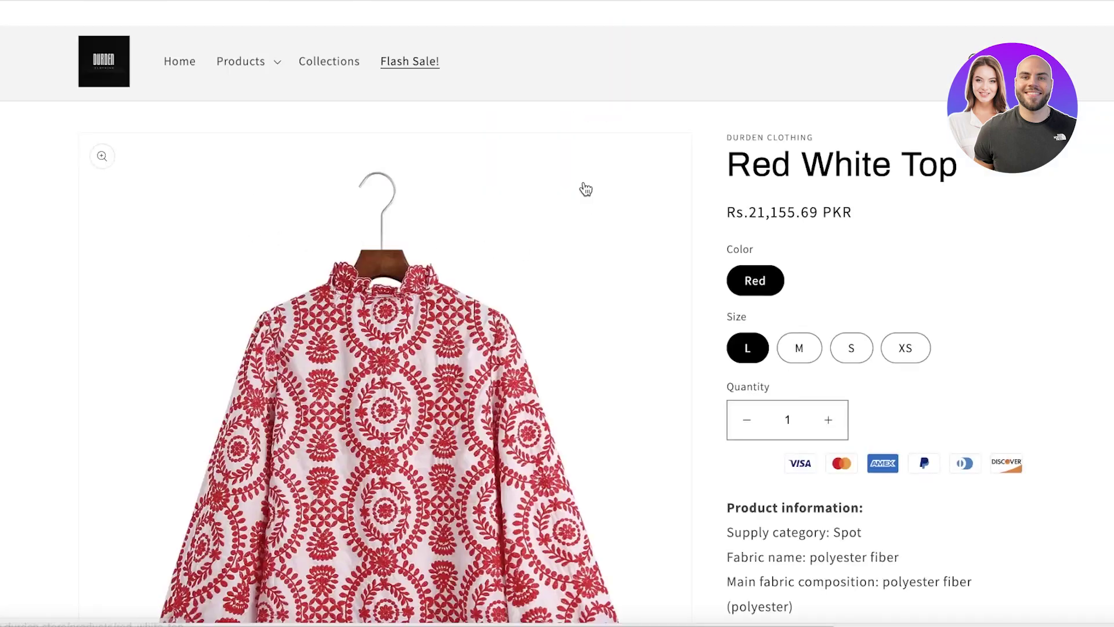
Step: Look over the Red White Top's images, size information and notes on its storefront product page
scroll(684, 197, down, 2)
scroll(823, 253, down, 10)
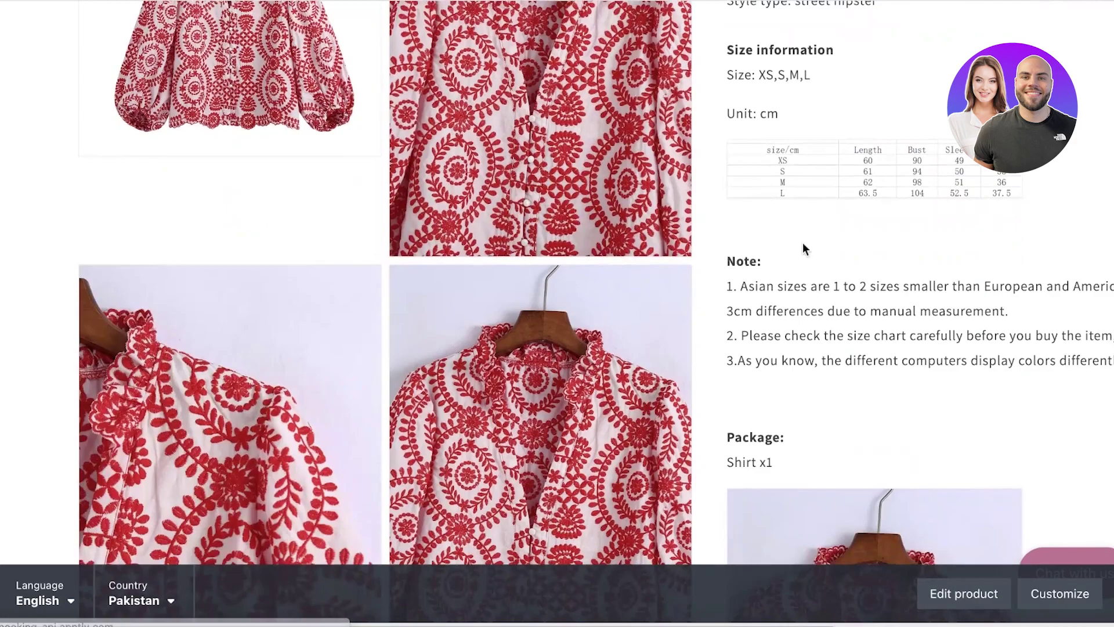
scroll(809, 263, up, 10)
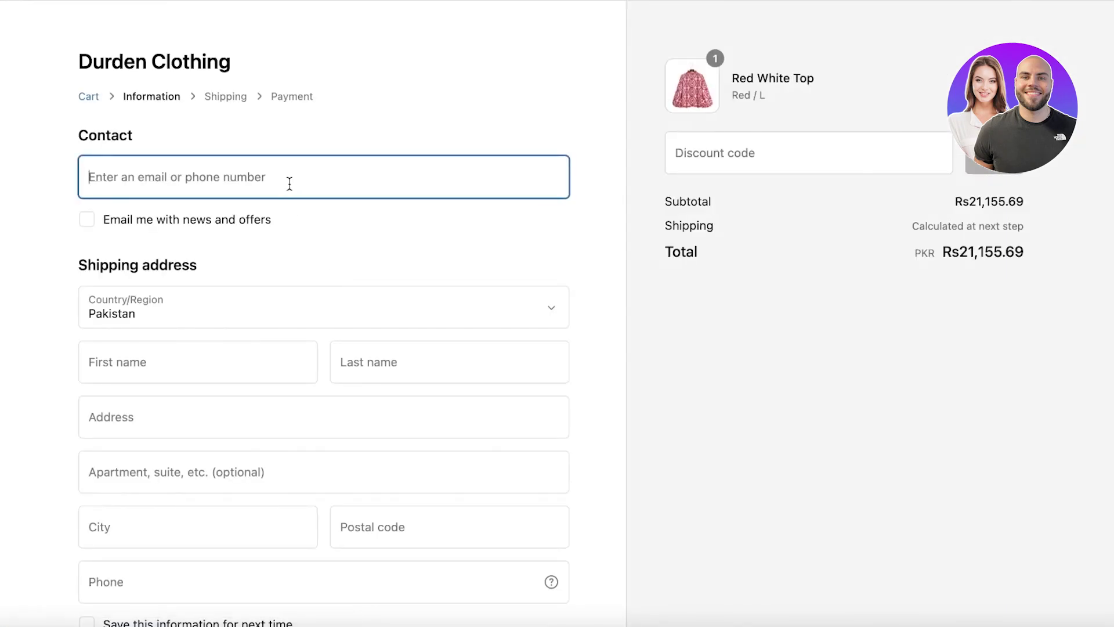
Step: Fill the Red White Top checkout with the customer's saved contact details, select Cash on Delivery (COD), and complete the order
click(288, 182)
click(225, 276)
scroll(175, 294, down, 3)
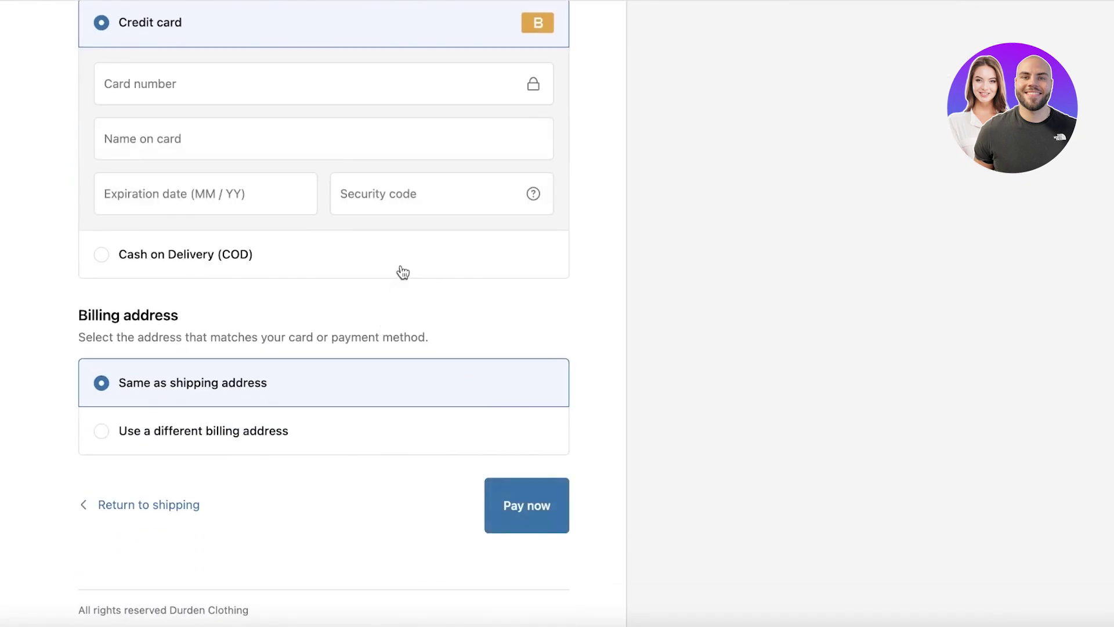
click(403, 272)
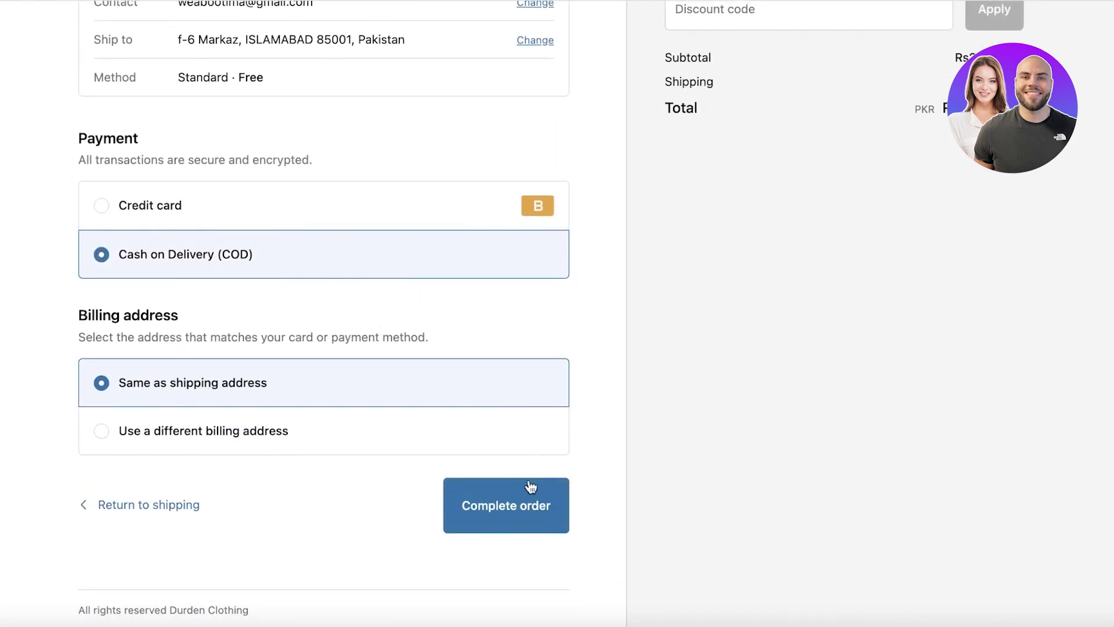
click(517, 519)
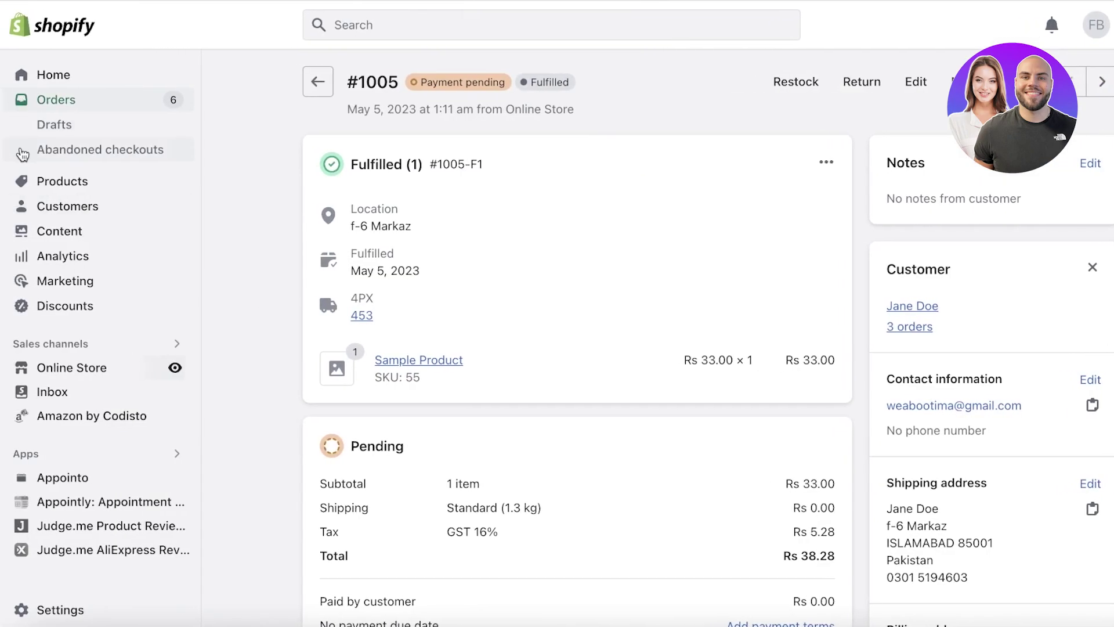
Step: Open the new Red White Top order from the orders list and start a fulfillment request to cjdropshipping
click(53, 103)
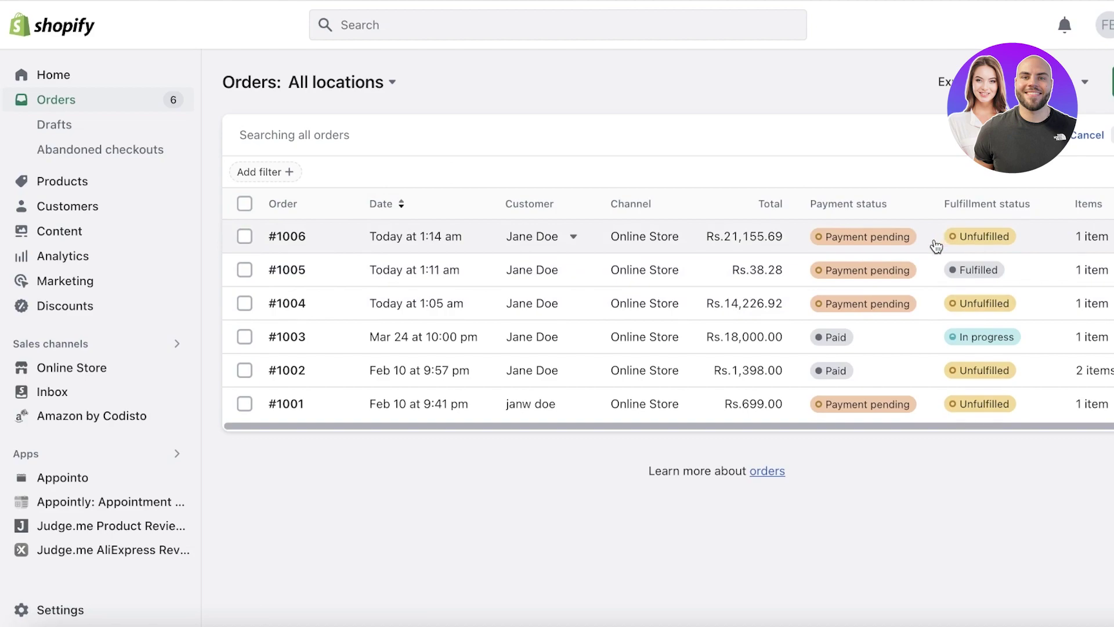
click(687, 241)
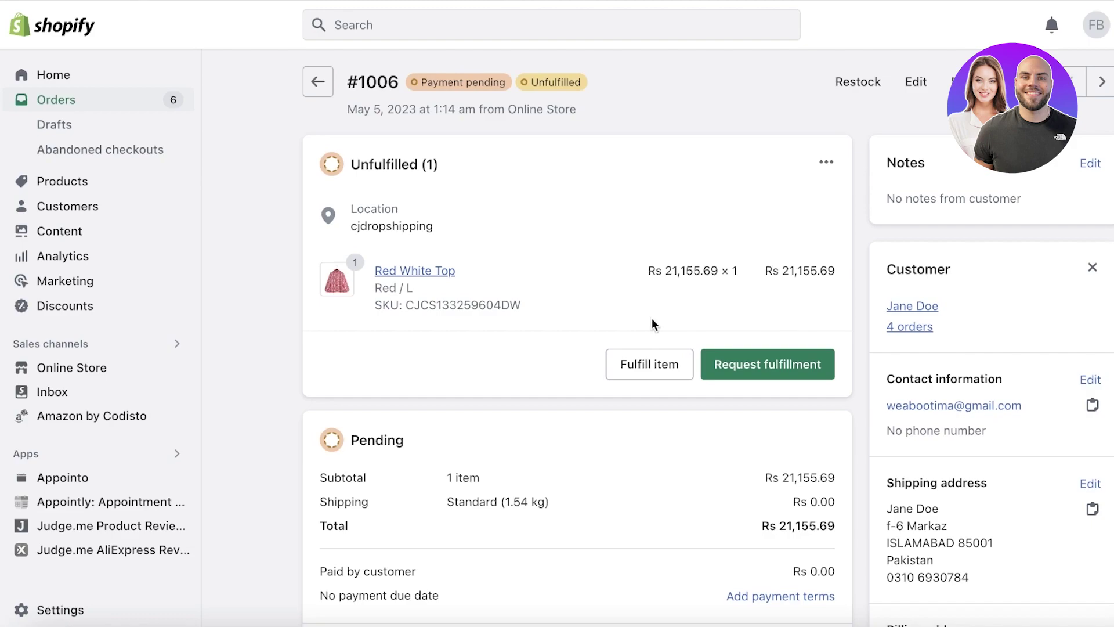
click(750, 371)
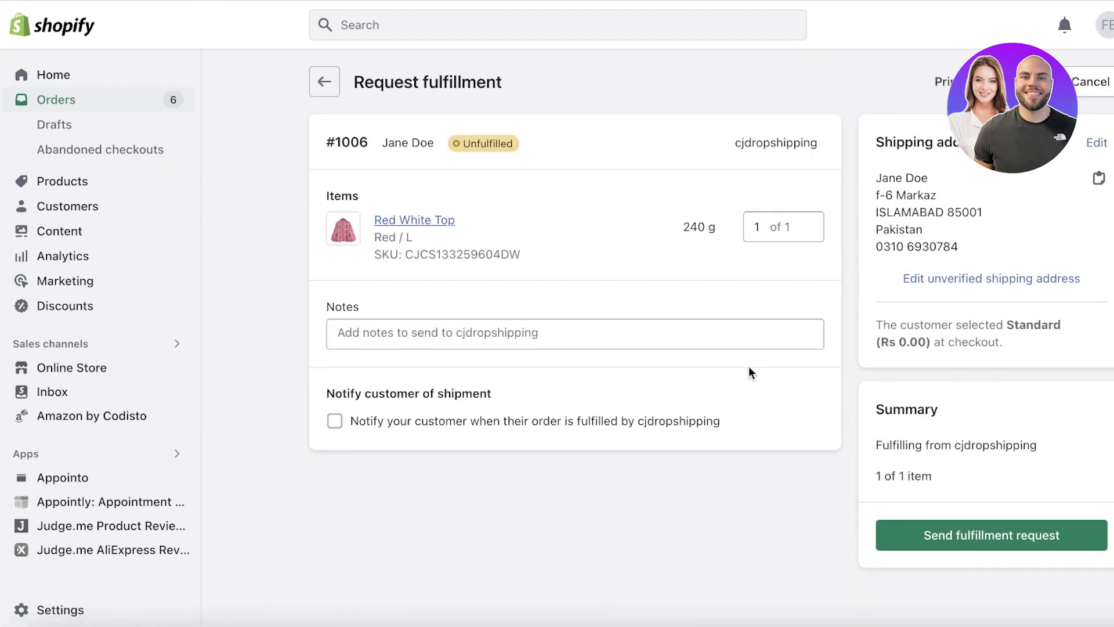
Step: Enable notifying the customer when cjdropshipping fulfills the order, leave the notes empty, and print the packing slip
click(458, 338)
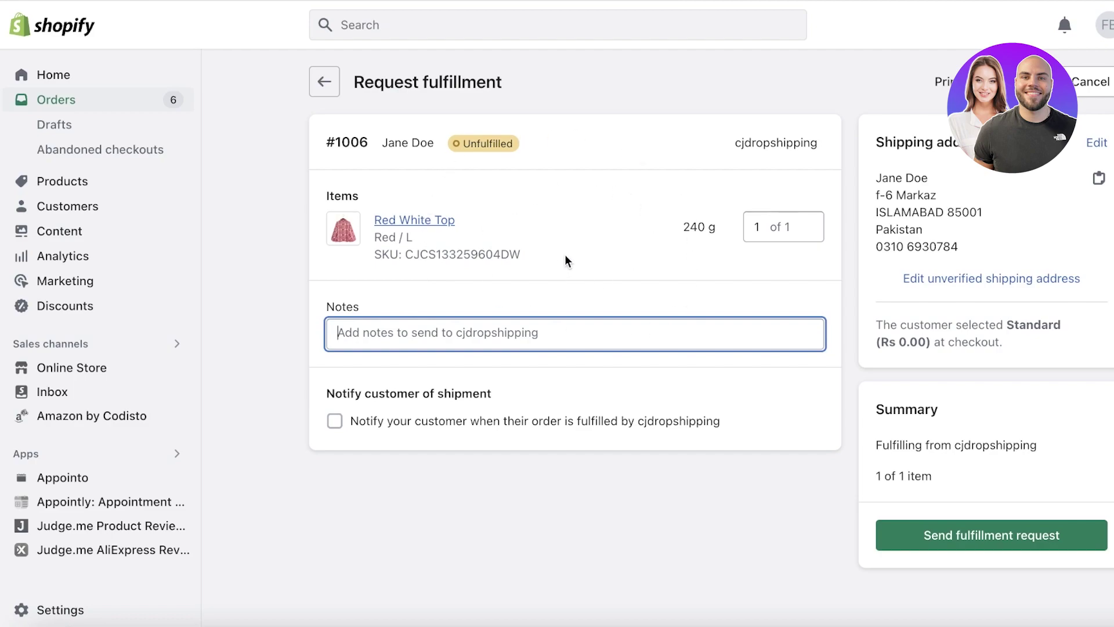
click(472, 425)
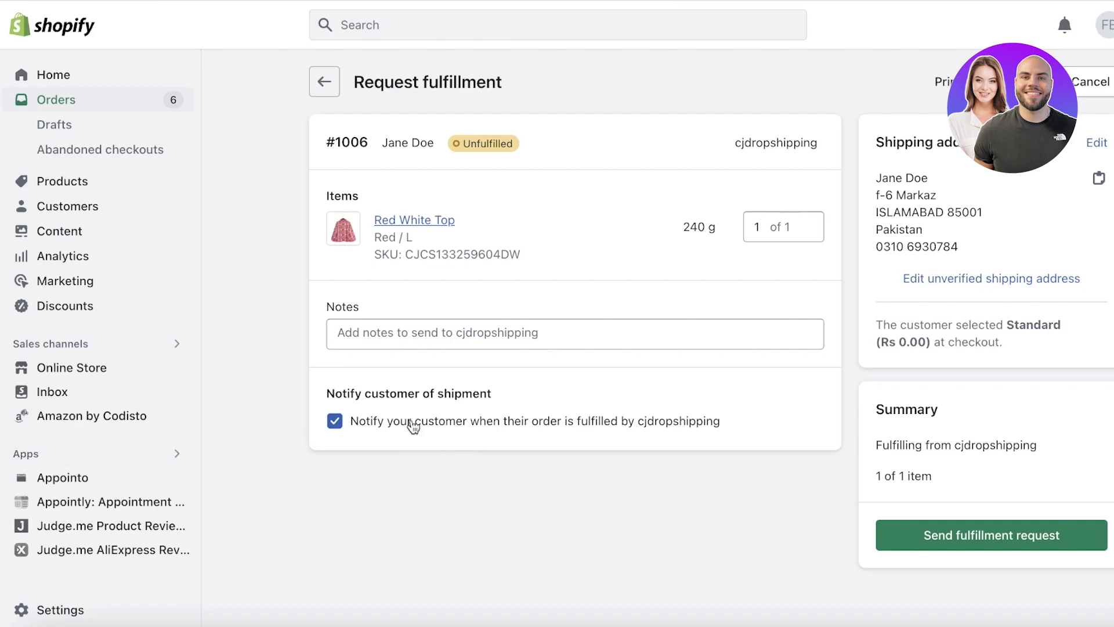
click(941, 82)
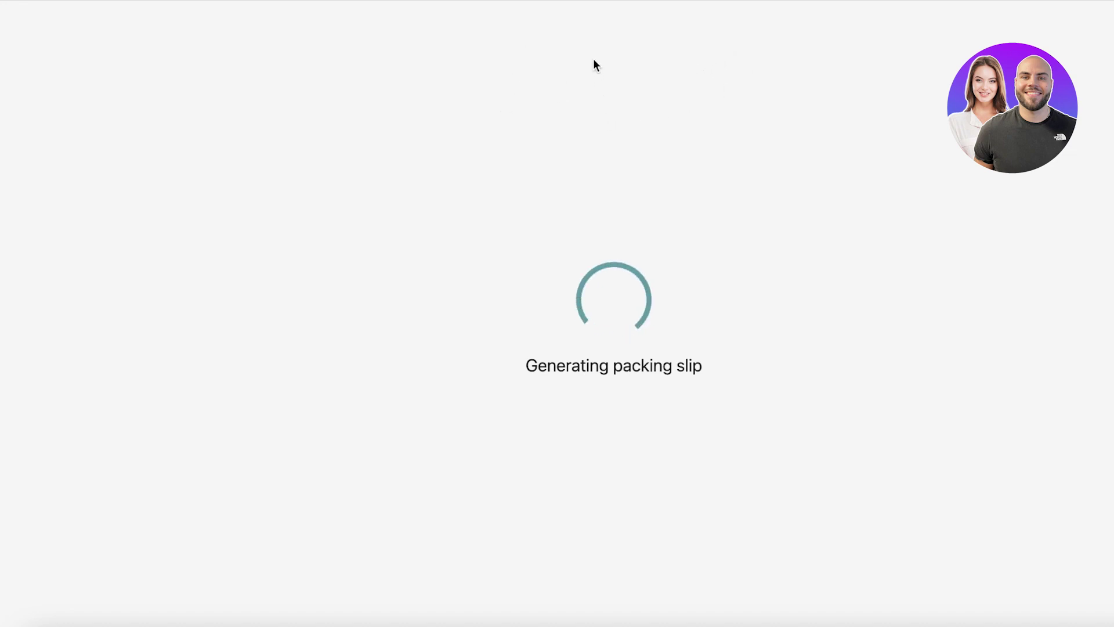
Step: Send the fulfillment request for one Red White Top (Red / L) to cjdropshipping
scroll(815, 151, down, 6)
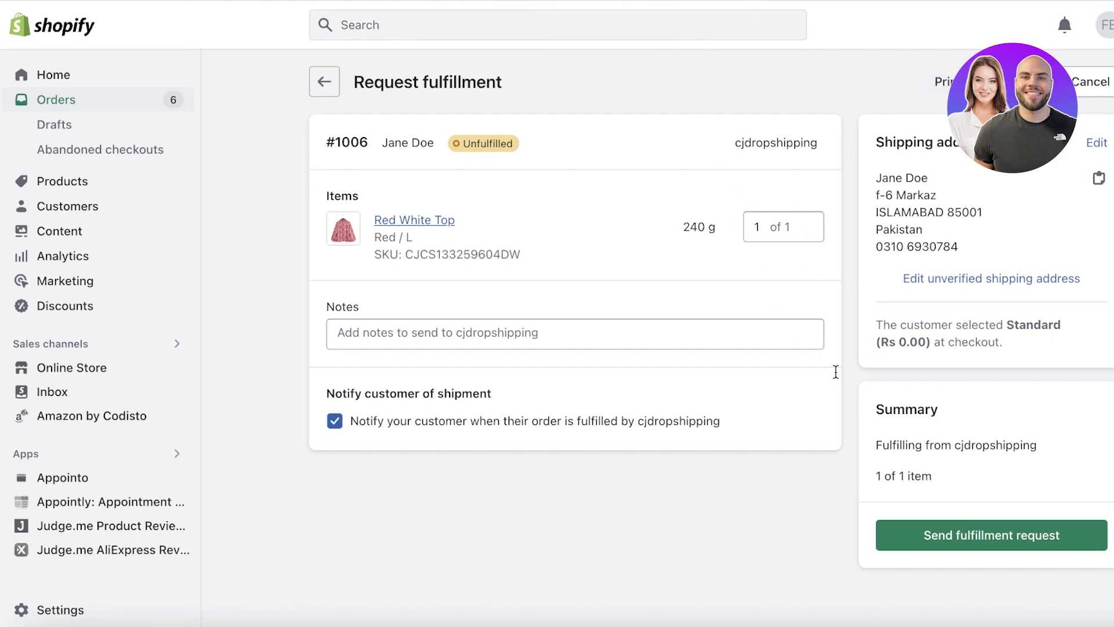
click(1006, 535)
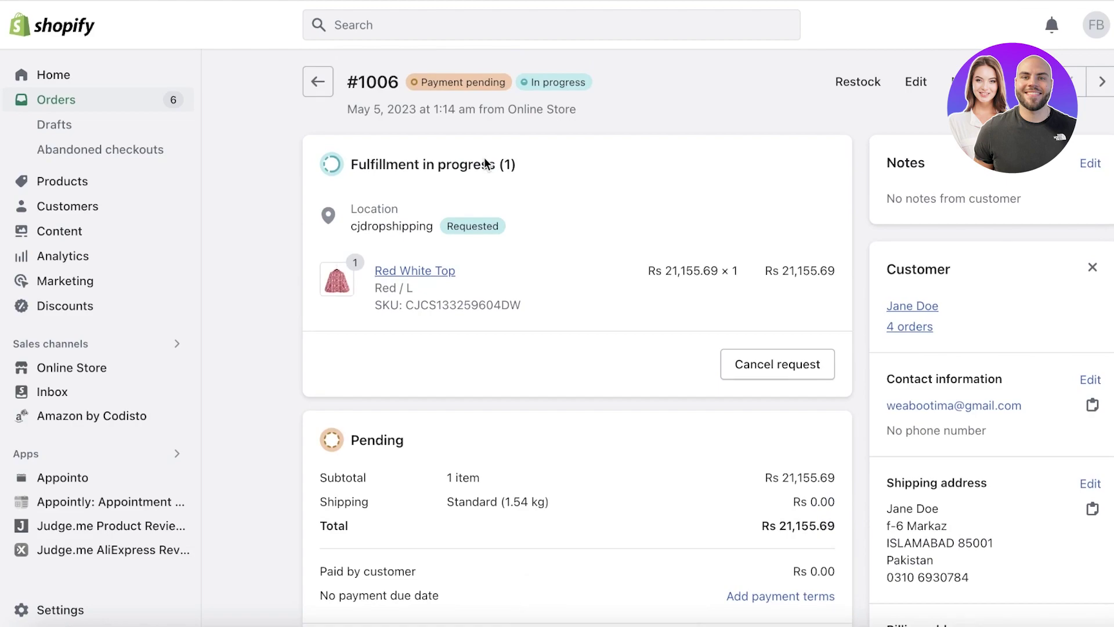
Step: Review the Red White Top order's fulfillment status, payment summary, customer details and timeline
scroll(485, 163, down, 8)
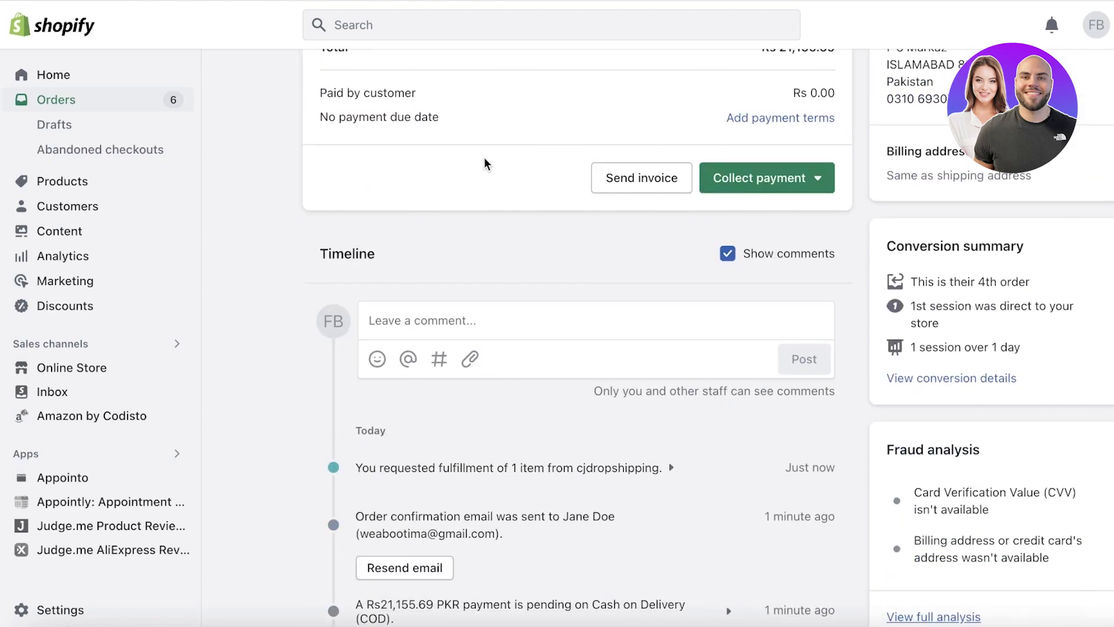
scroll(520, 186, up, 4)
scroll(621, 191, up, 5)
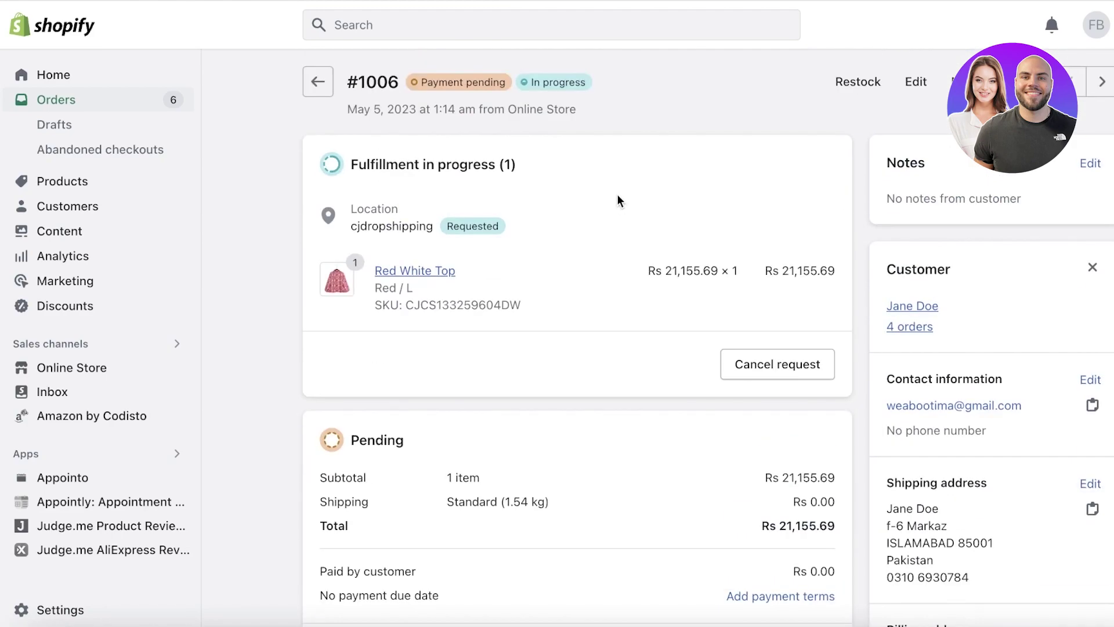
scroll(620, 203, down, 1)
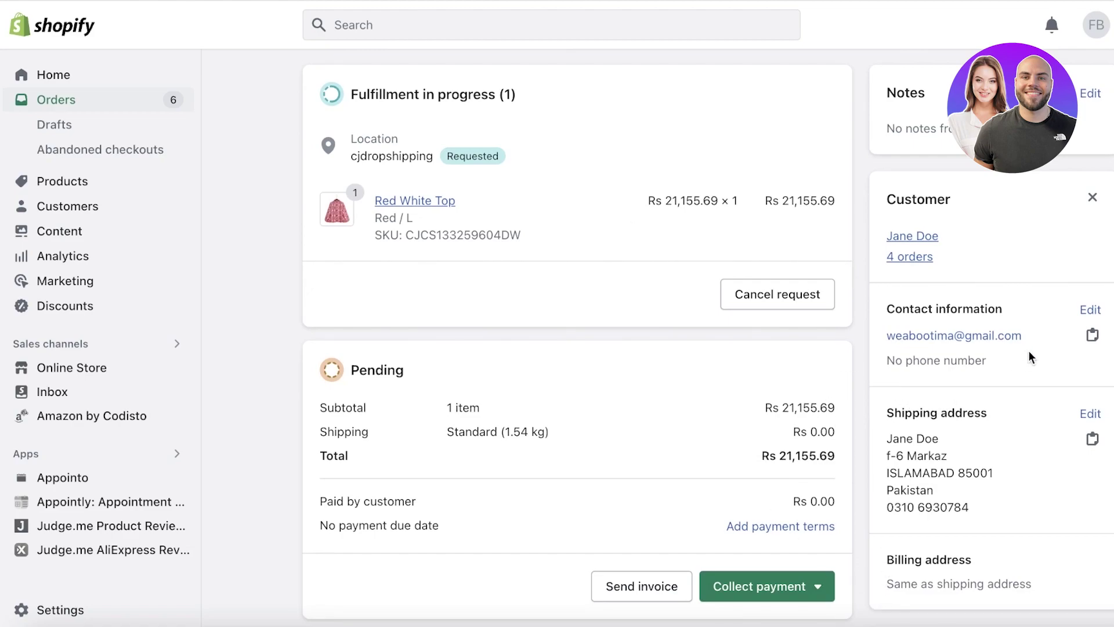
scroll(589, 276, up, 1)
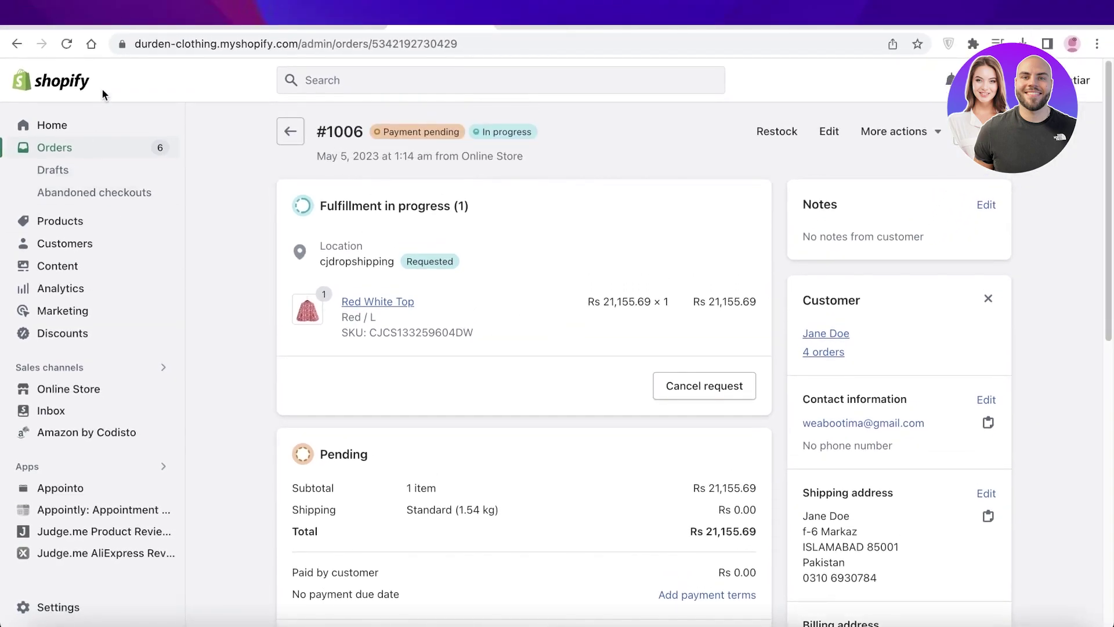
scroll(298, 225, down, 7)
scroll(489, 248, up, 6)
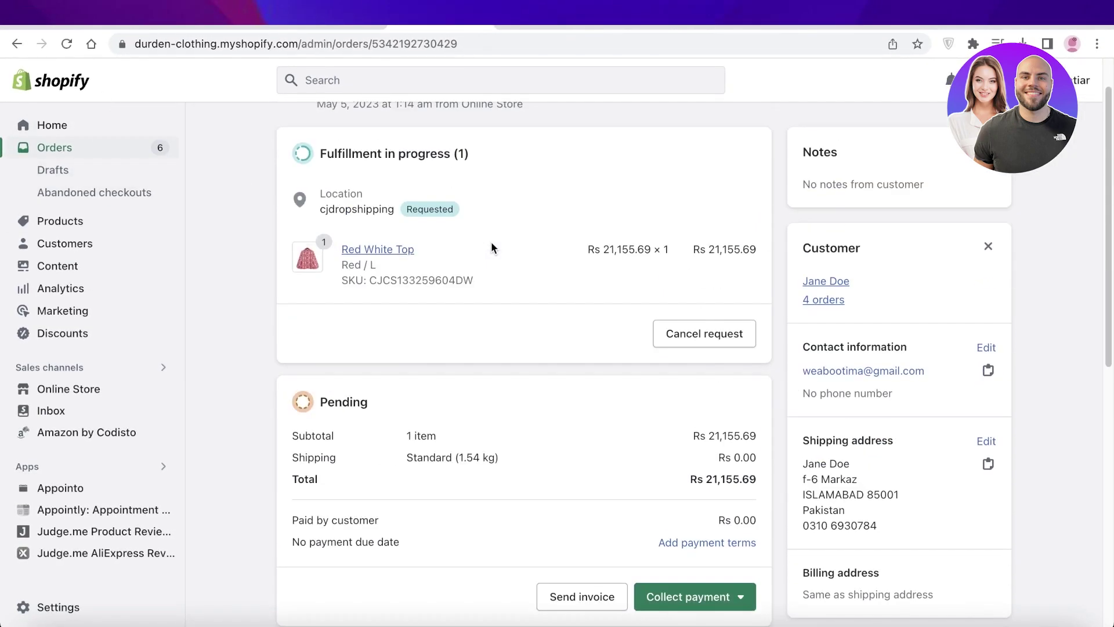
scroll(987, 229, up, 1)
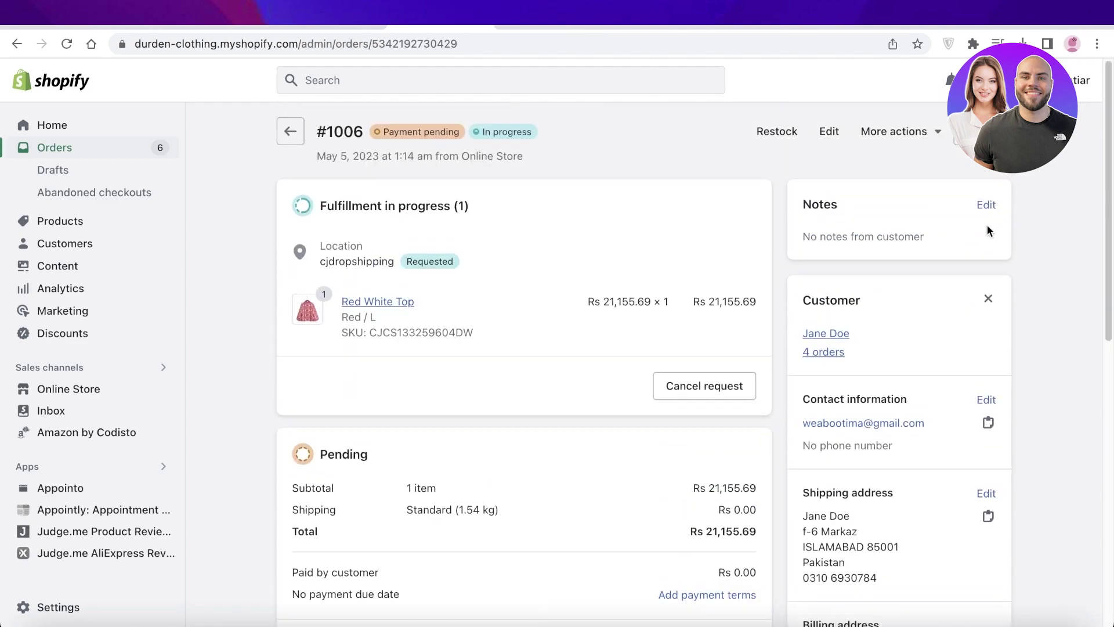
scroll(520, 220, down, 8)
scroll(825, 199, up, 6)
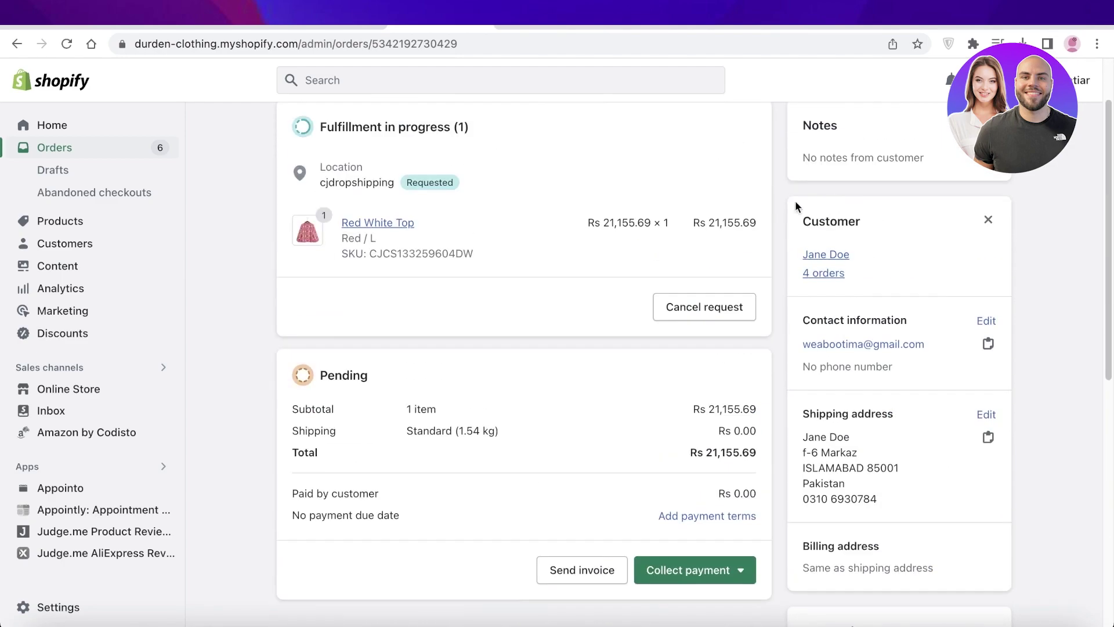
Step: Return to the store's admin home page and look over its sales overview and outstanding tasks
click(111, 134)
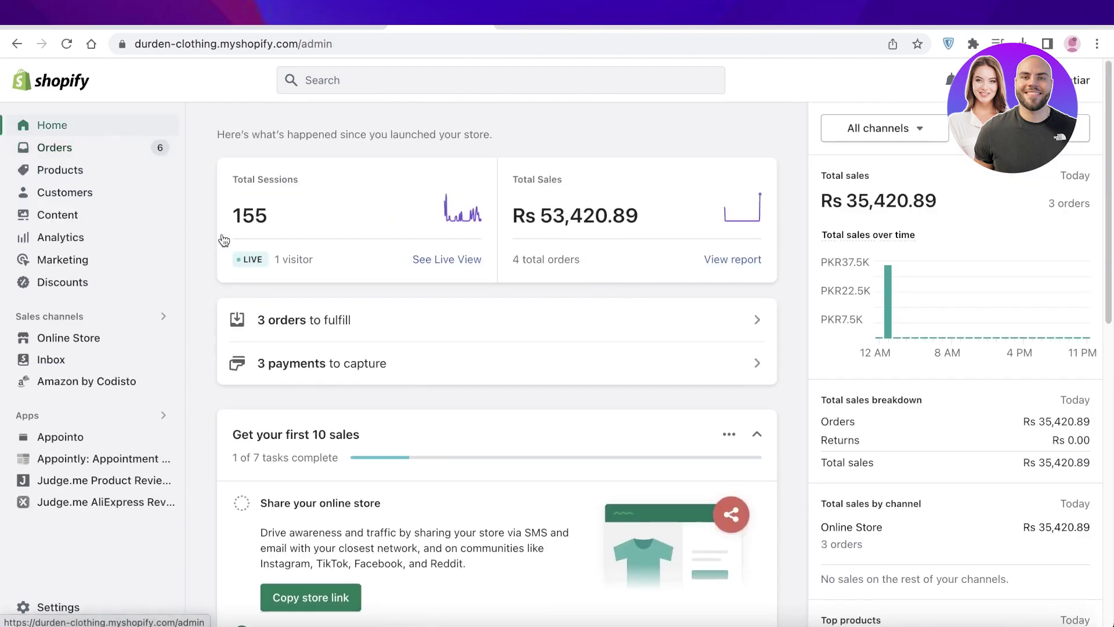
scroll(257, 187, down, 2)
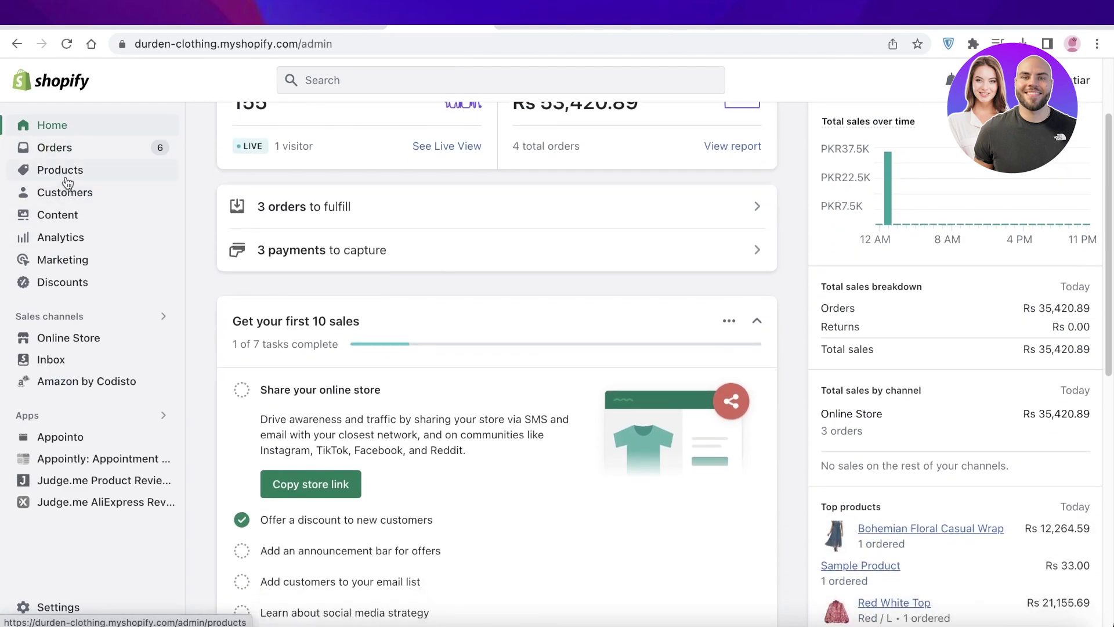